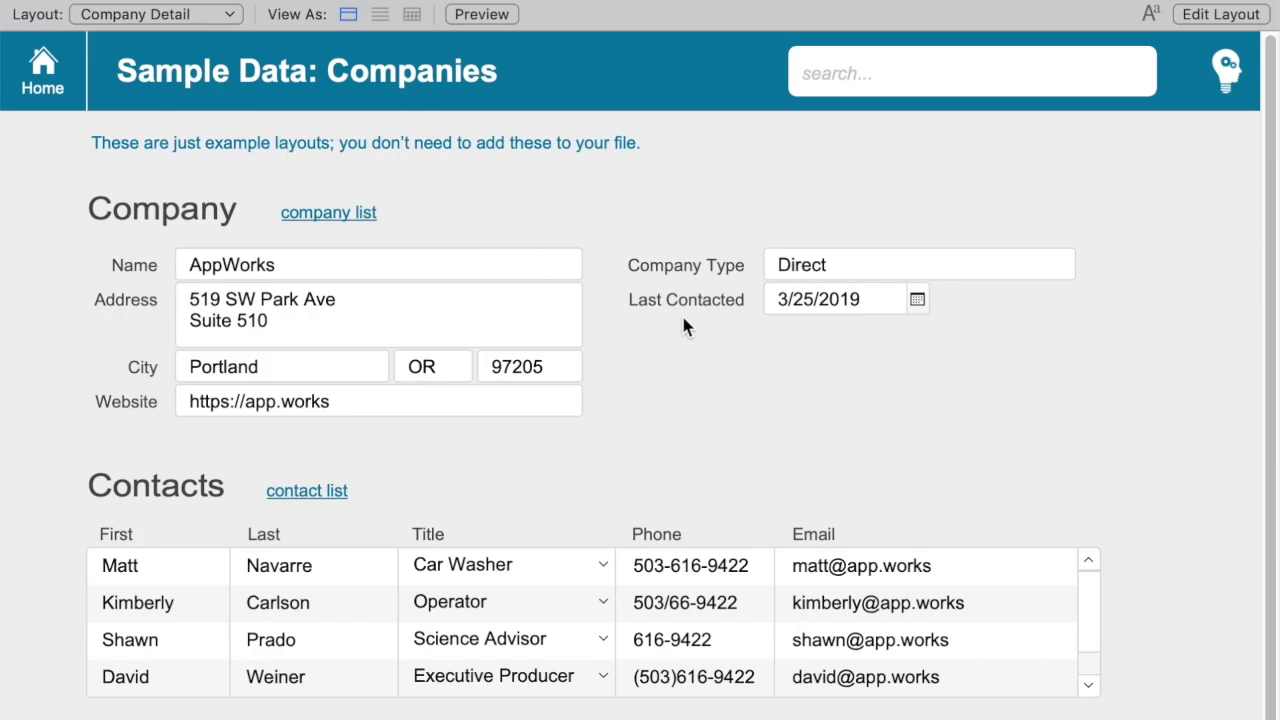
Step: Inspect the Company, Company_Person and Company_Person_Phone occurrences in the graph, then discard the changes
key("super+shift+d")
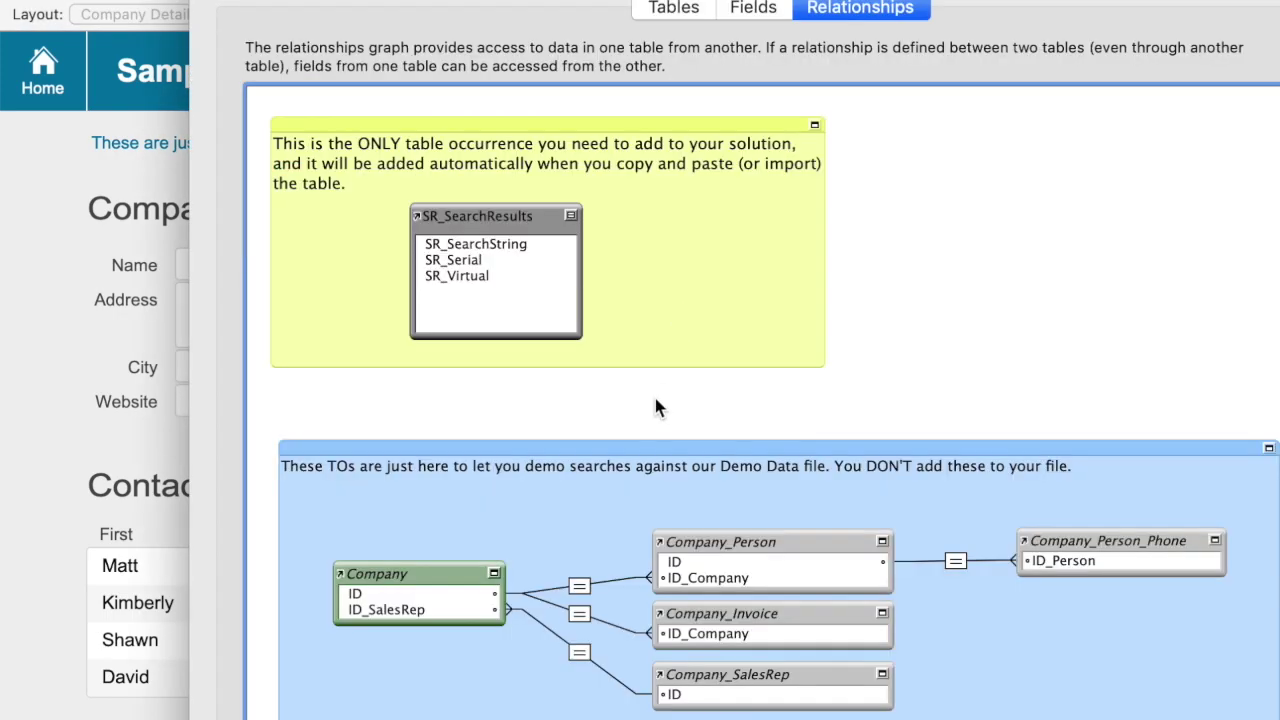
scroll(657, 407, "down", 2)
left_click(450, 515)
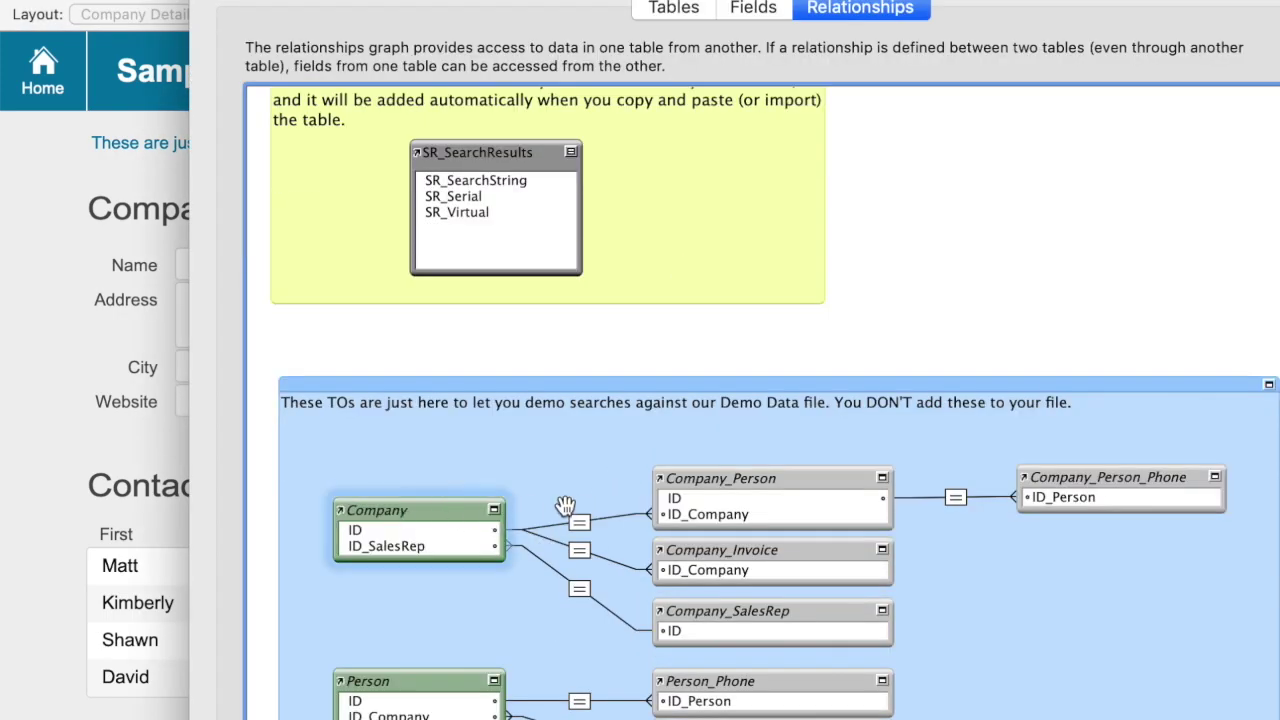
left_click(668, 486)
left_click(1045, 477)
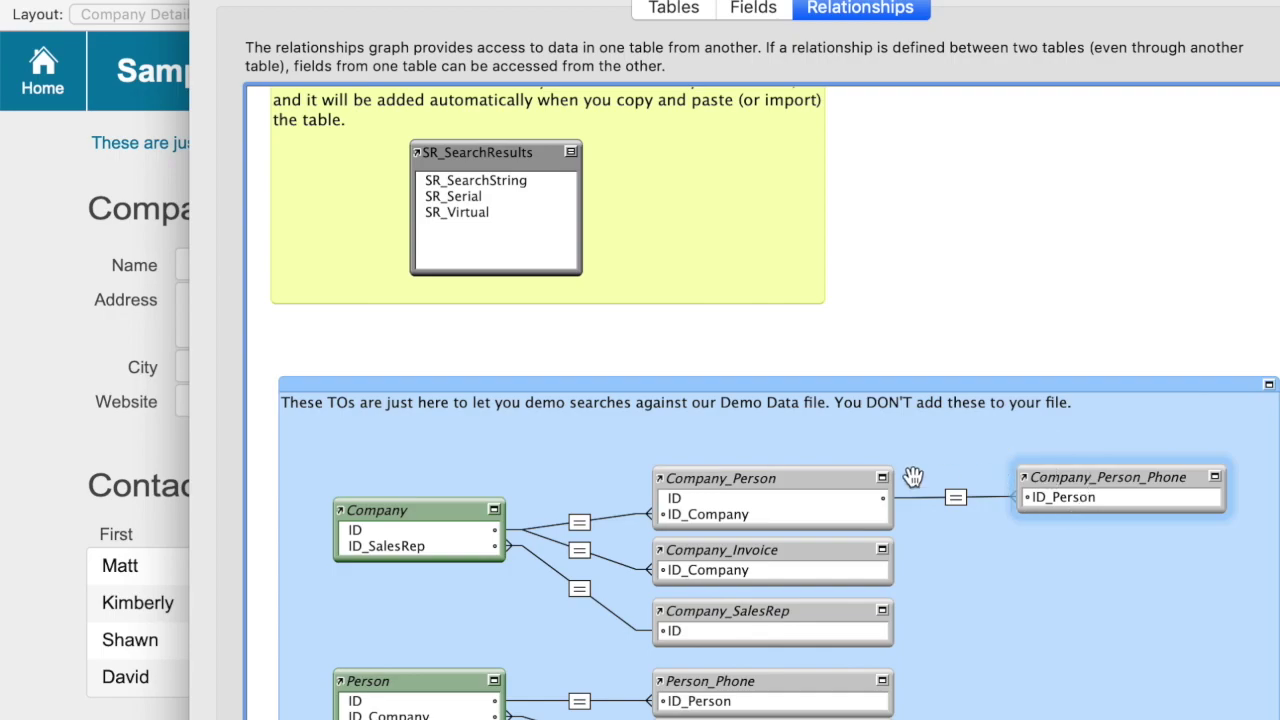
left_click(816, 479)
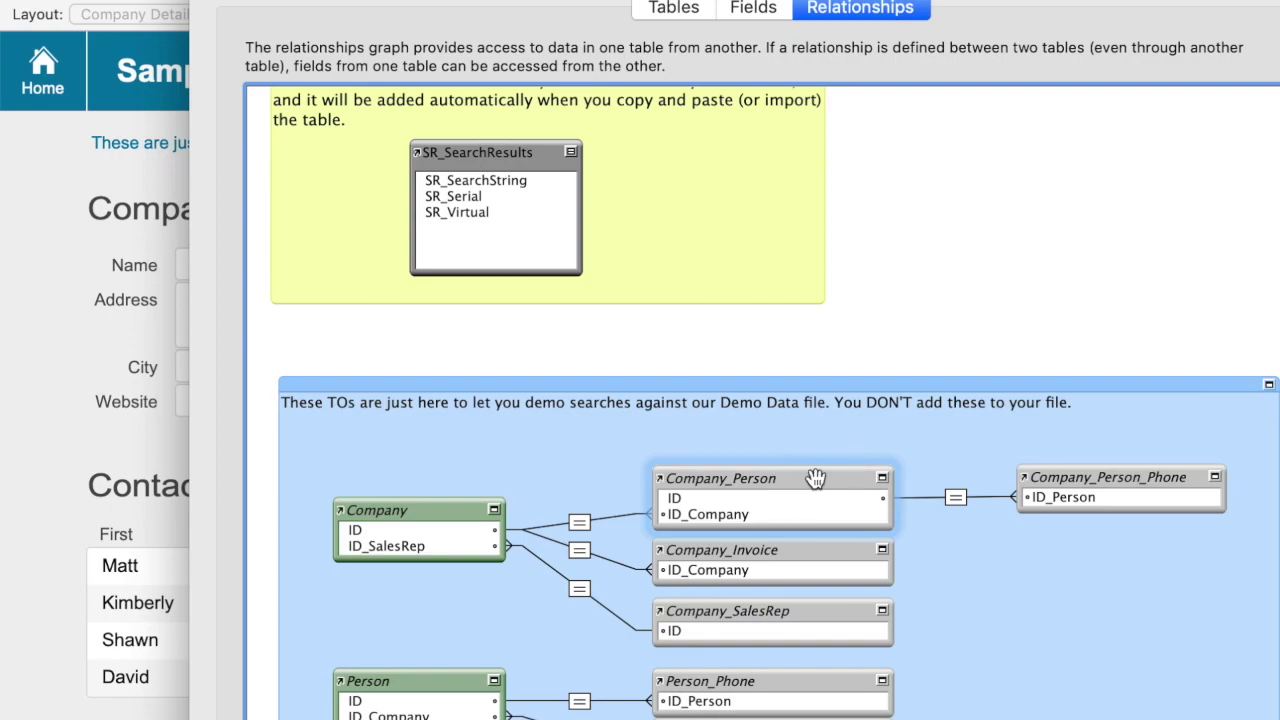
key("Escape")
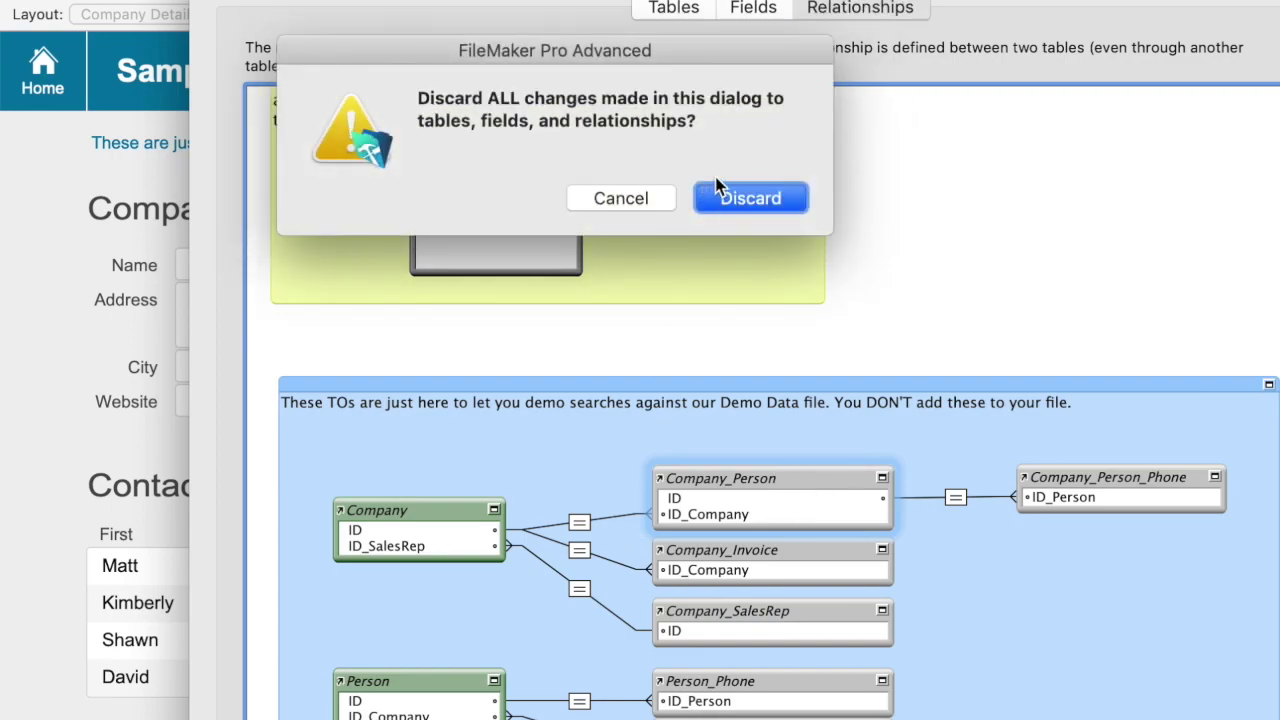
left_click(712, 194)
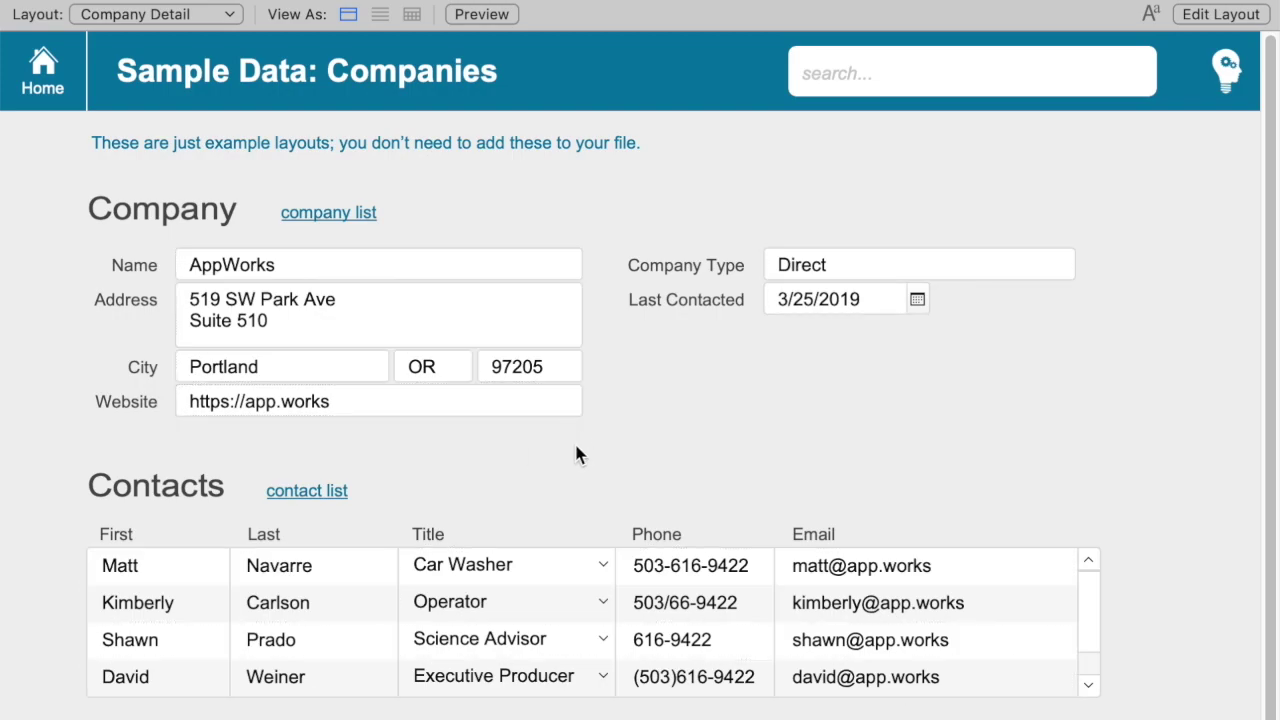
Step: Turn on sorting of Company_Person records by Last in the Company–Company_Person relationship
key("ctrl+shift+d")
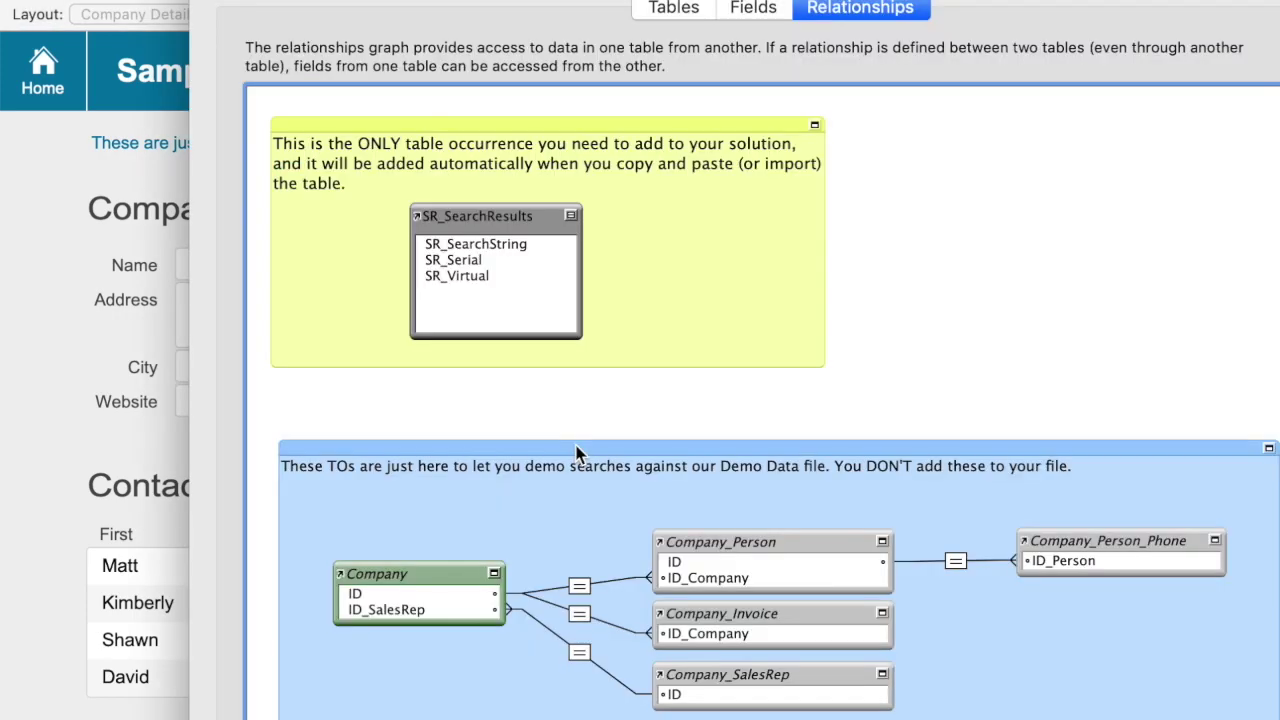
left_click(579, 586)
double_click(579, 586)
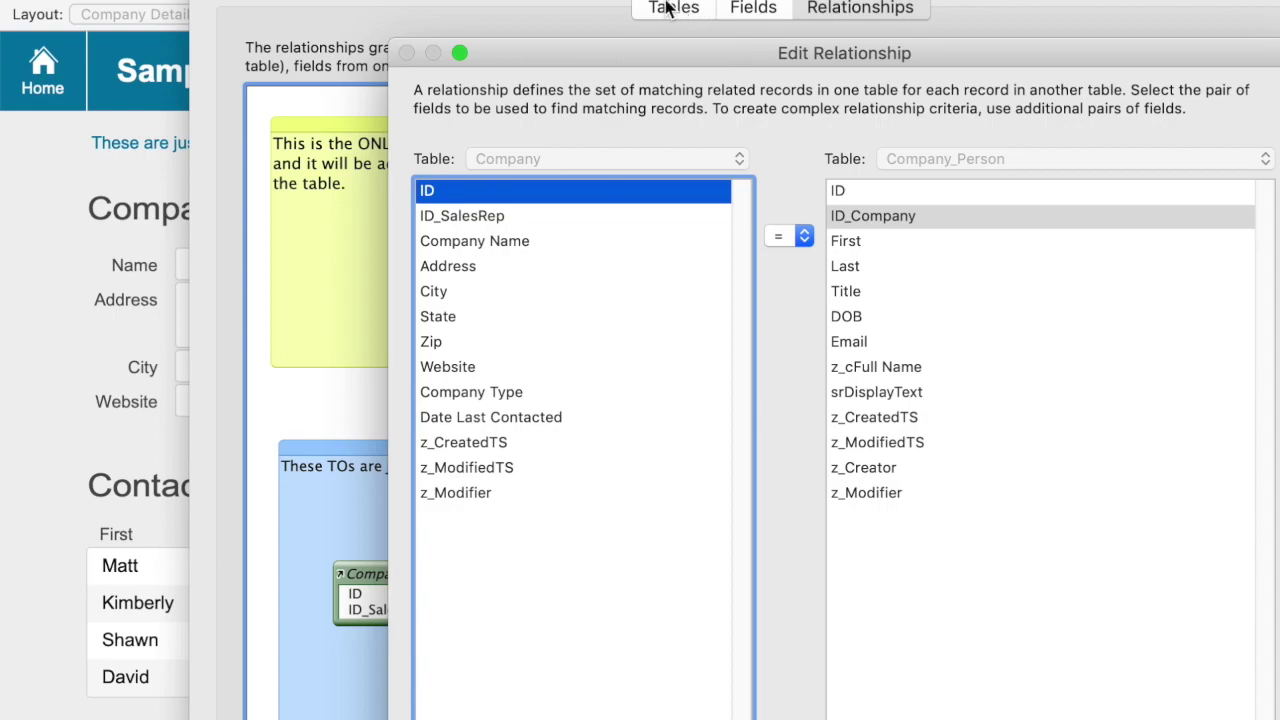
left_click(572, 62)
left_click_drag(572, 62, 347, 0)
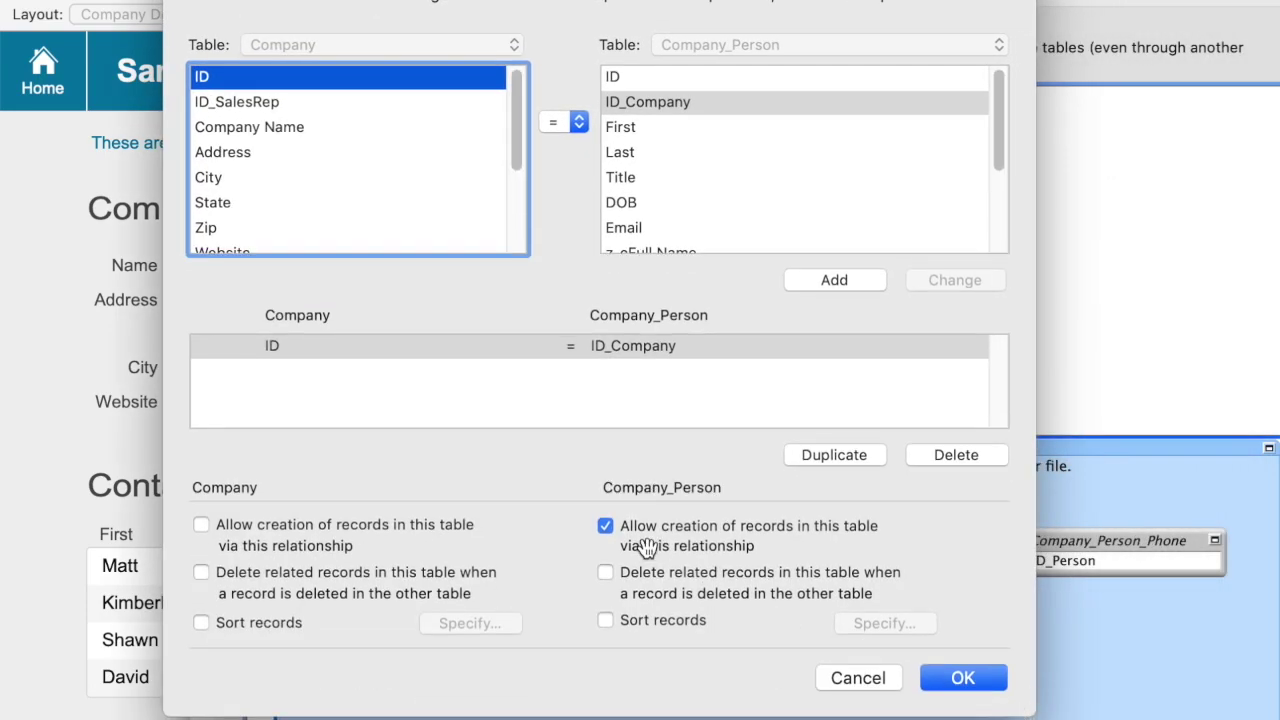
left_click(636, 622)
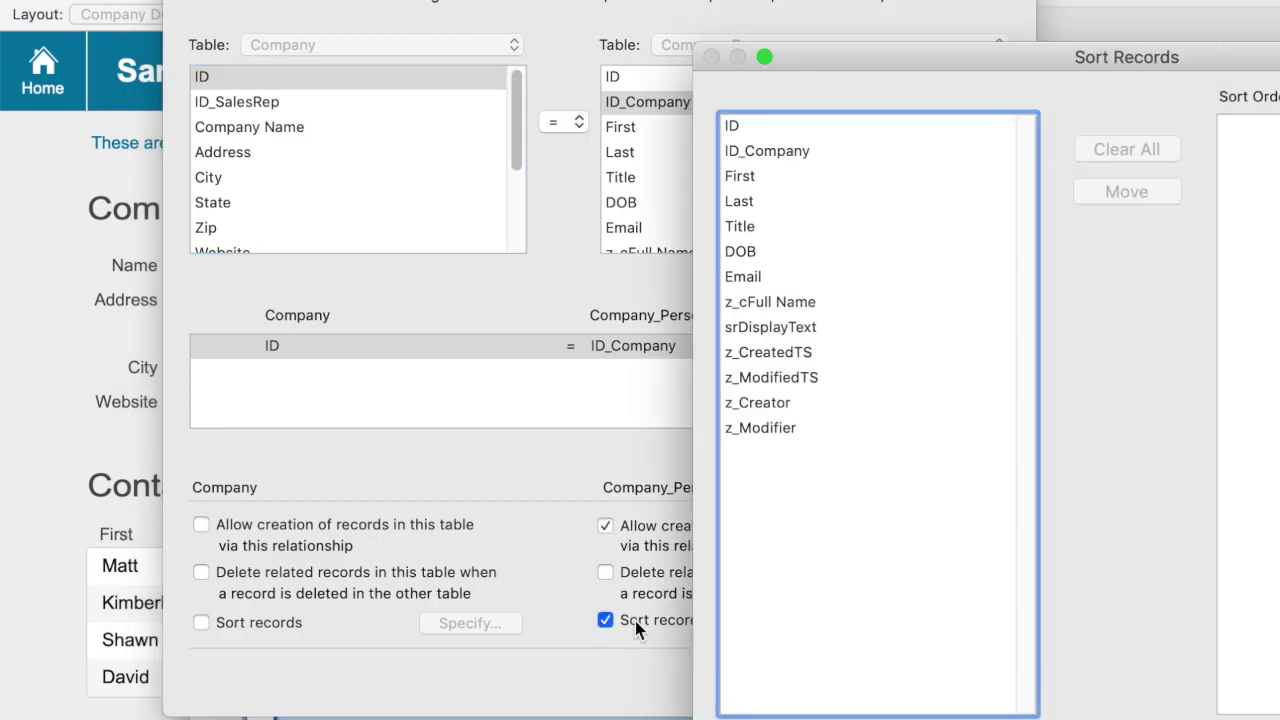
left_click_drag(943, 64, 688, 36)
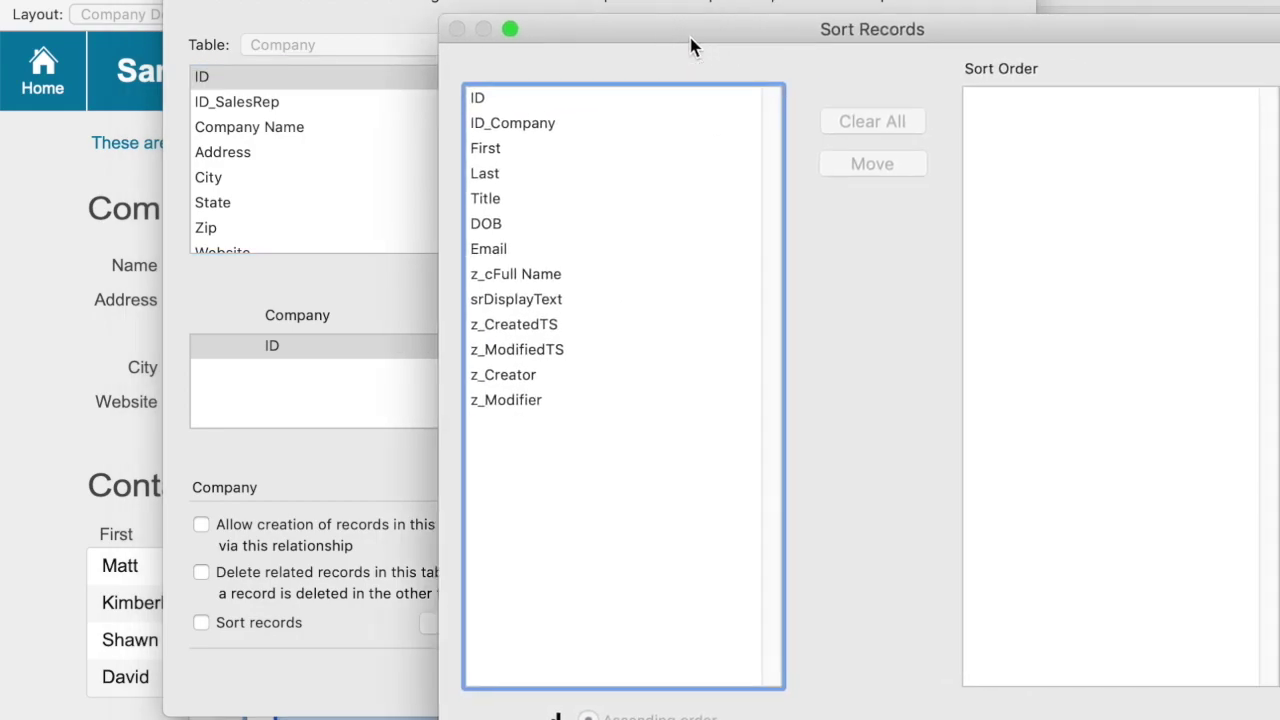
double_click(540, 178)
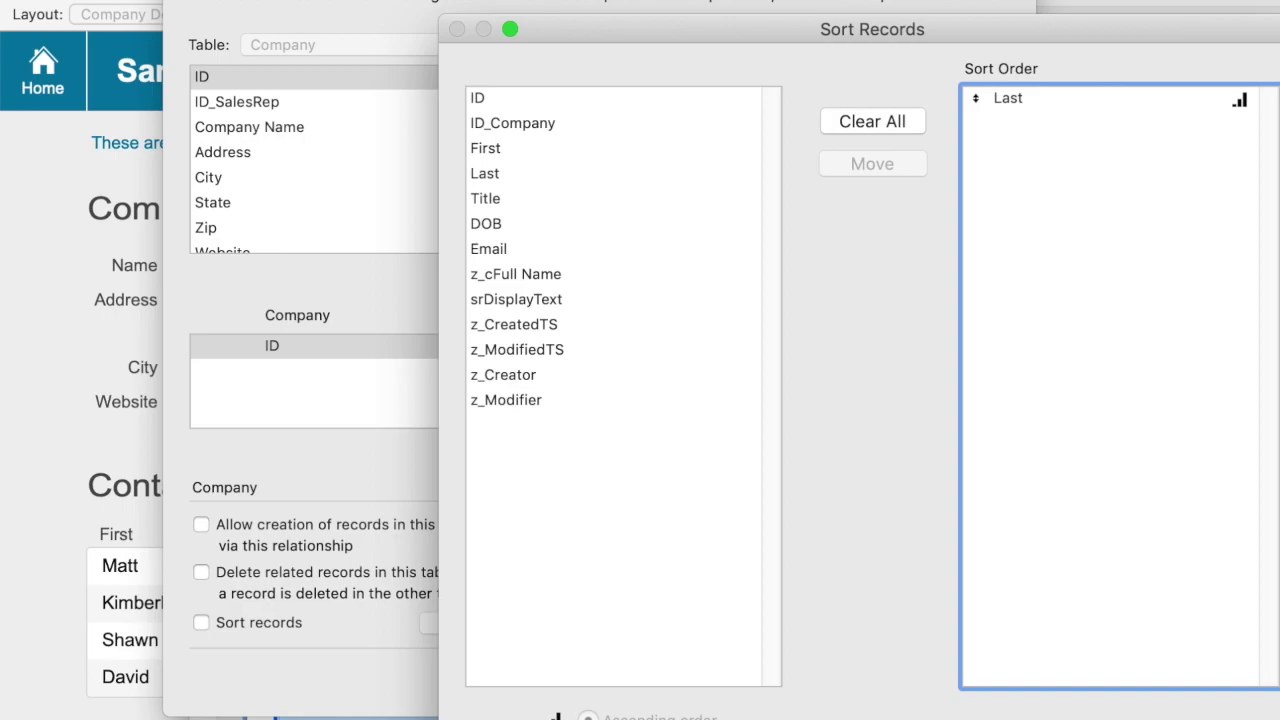
key("Return")
left_click(968, 677)
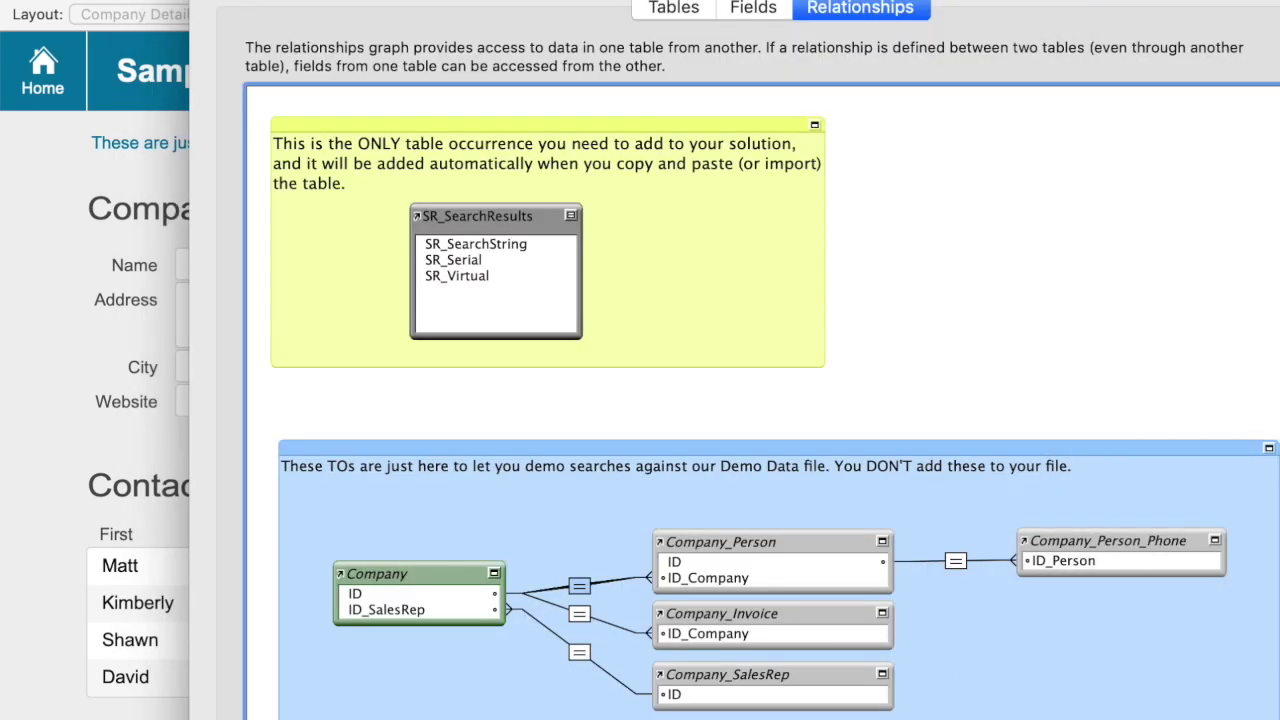
key("Return")
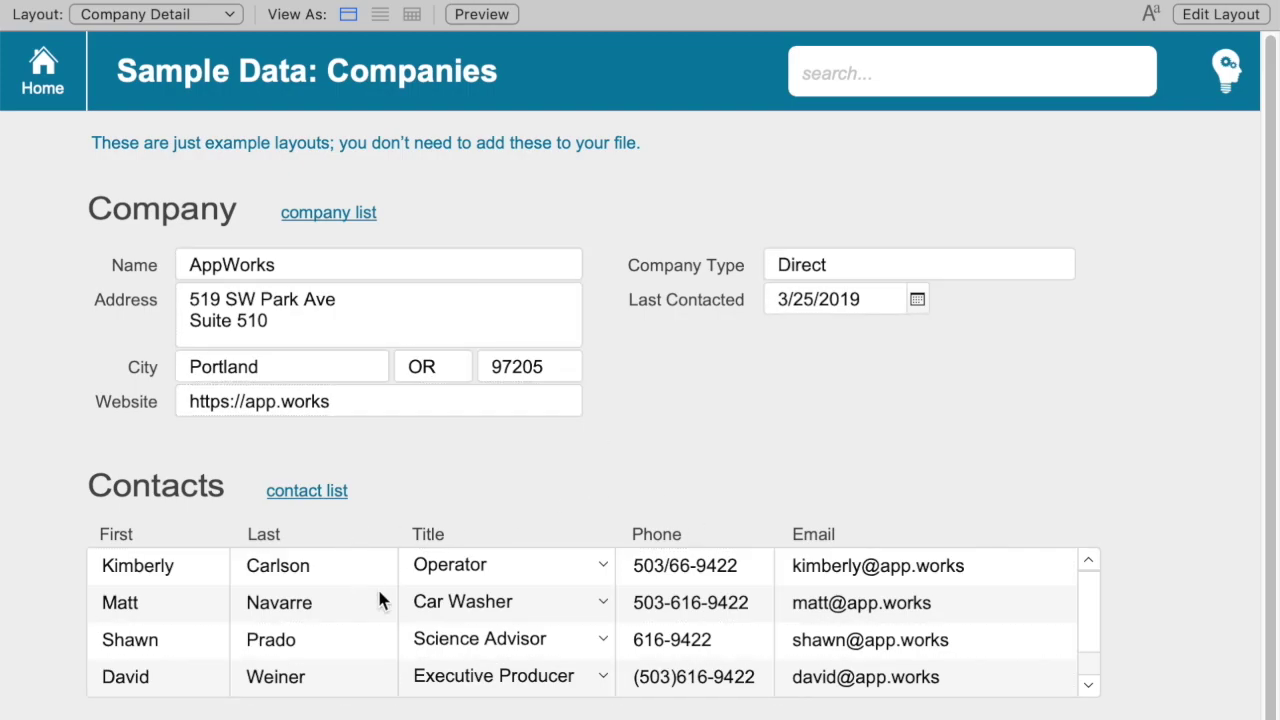
Step: Step through company records to check the Contacts order, then go to the Company List
key("super+Down")
key("super+Down")
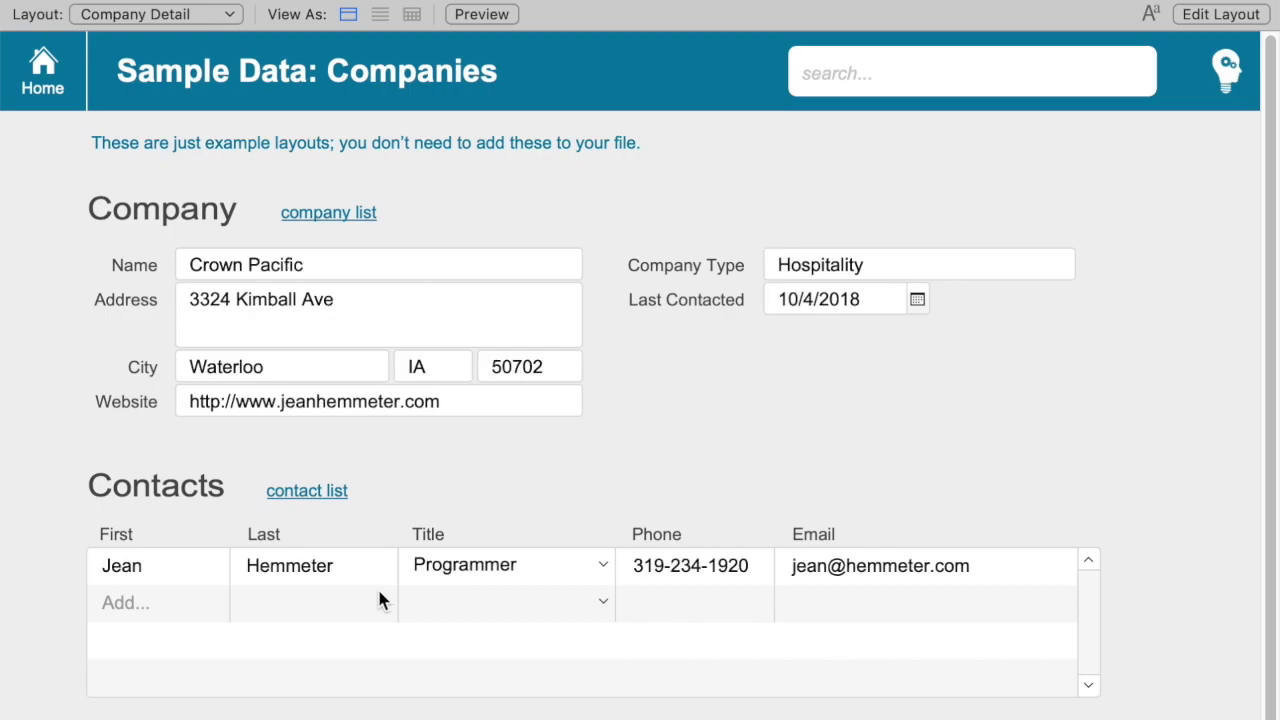
key("super+Up")
key("super+Up")
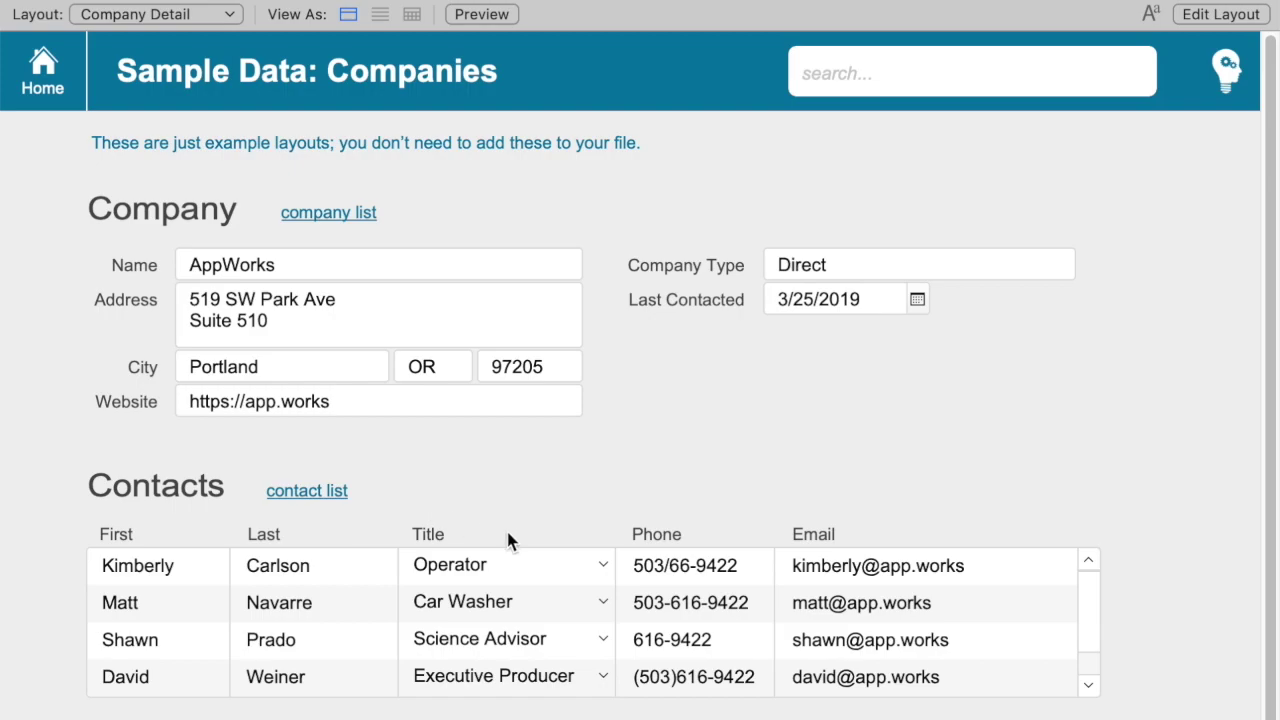
left_click(313, 222)
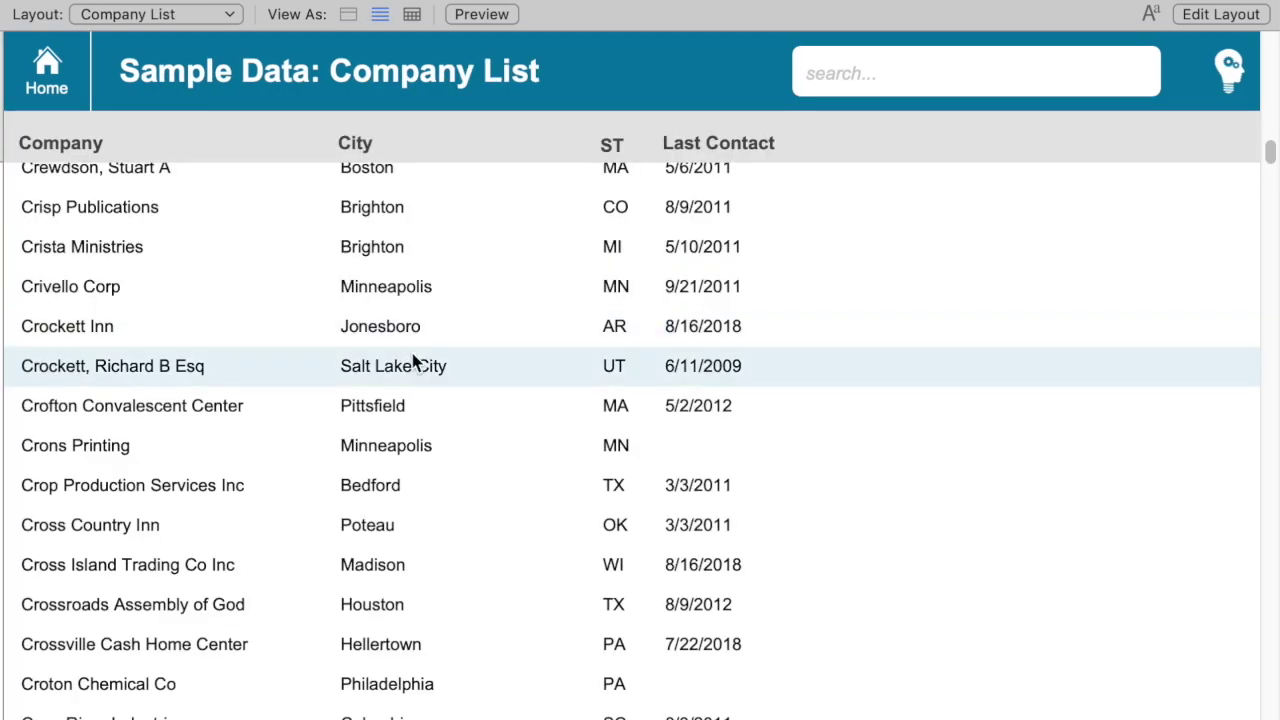
Step: Place a Company_Person_Phone::Phone field at the right of the Company List row and return to browsing
key("ctrl+l")
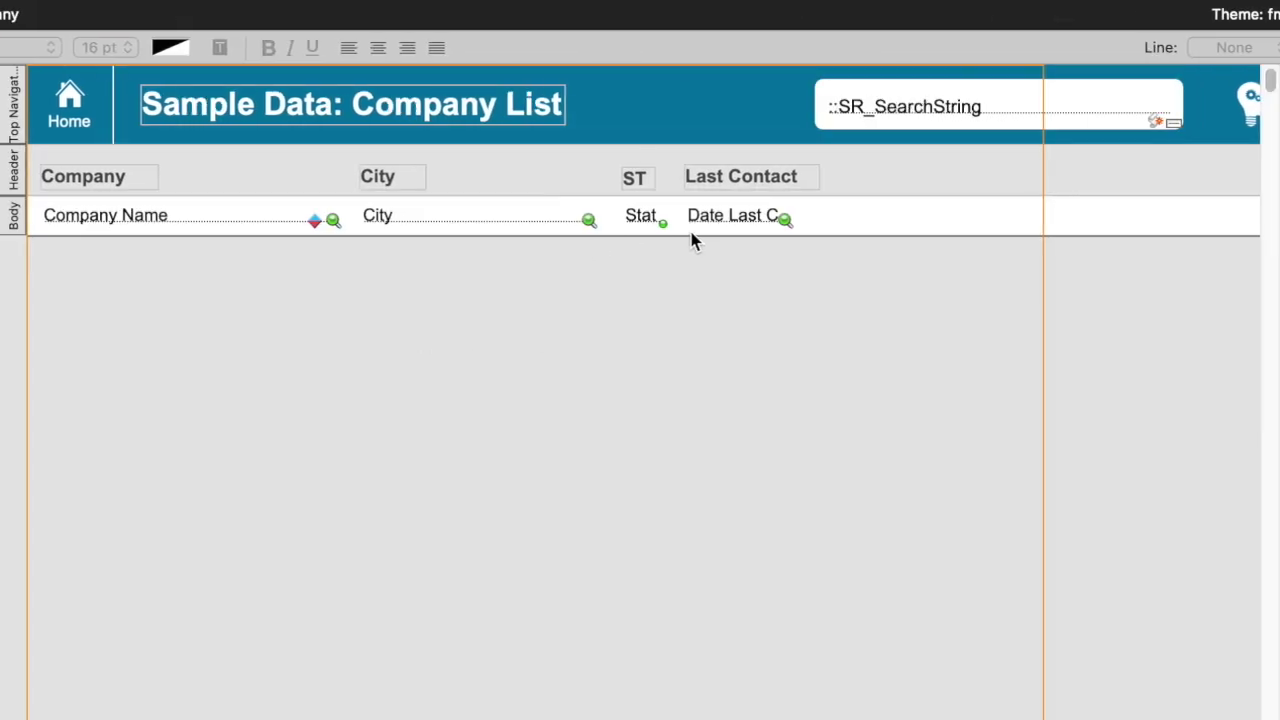
left_click(417, 225)
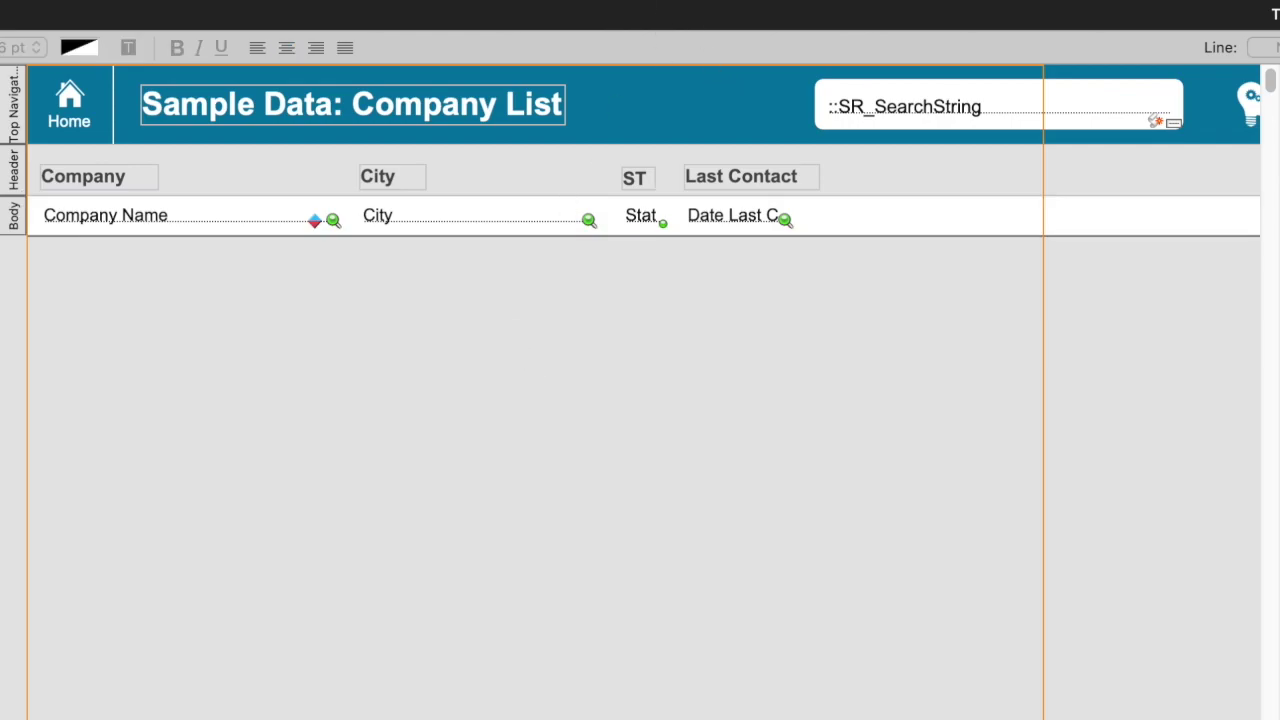
left_click_drag(859, 199, 1042, 227)
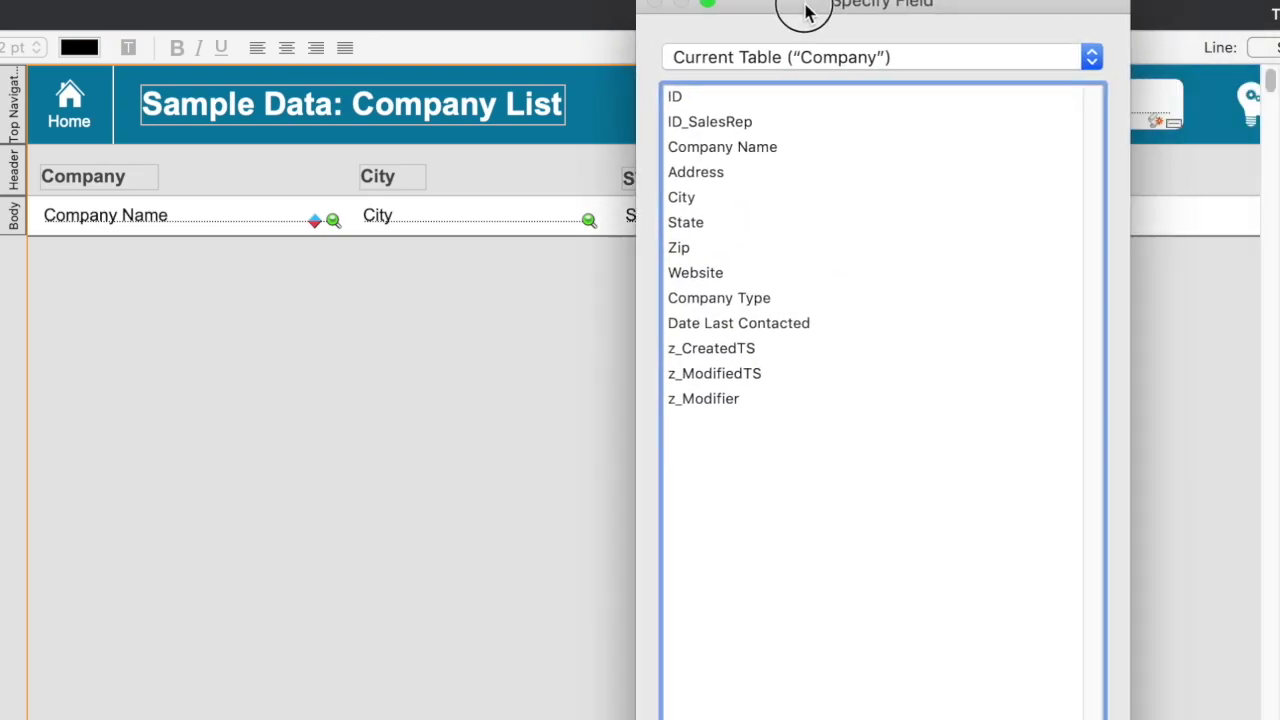
left_click(771, 57)
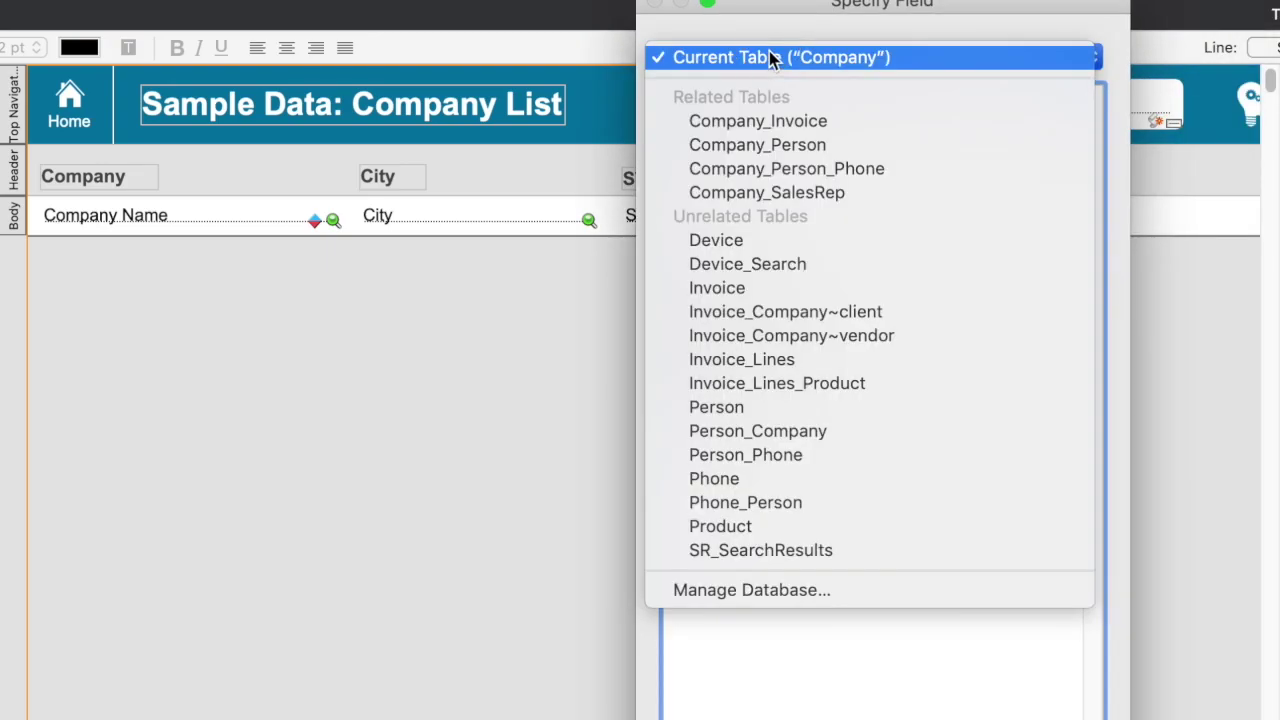
left_click(790, 168)
double_click(690, 148)
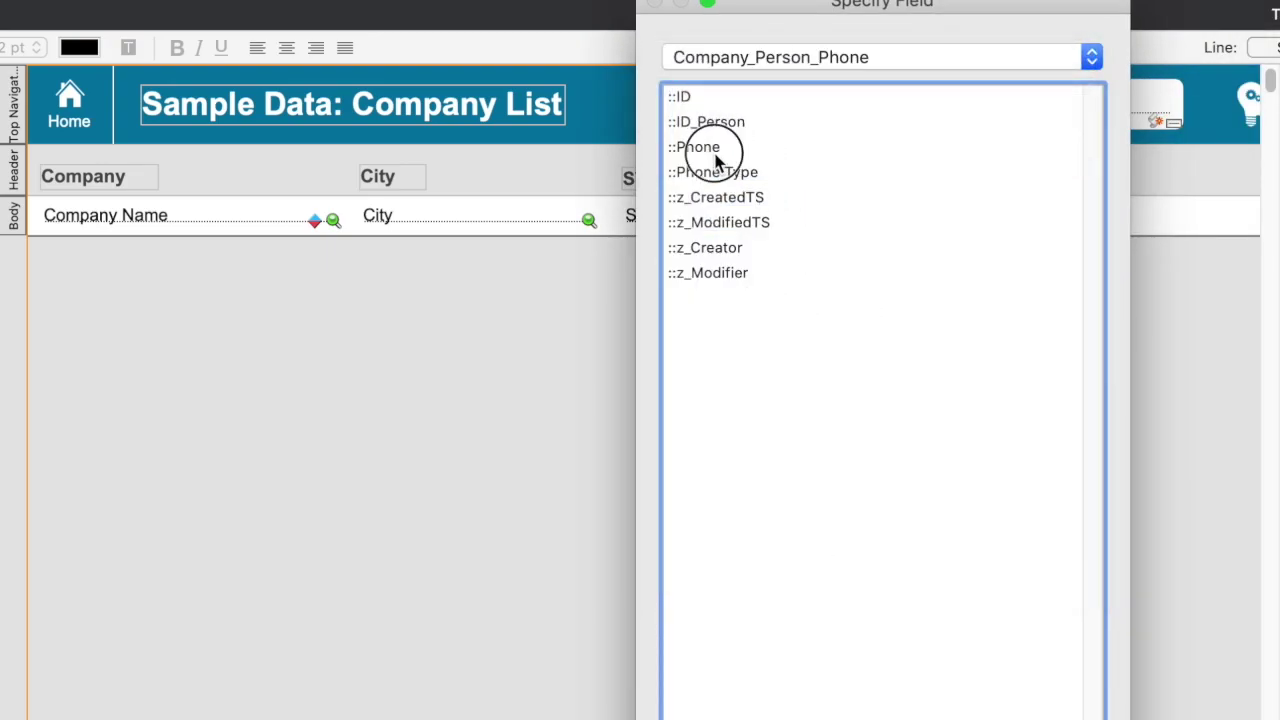
left_click_drag(893, 229, 906, 234)
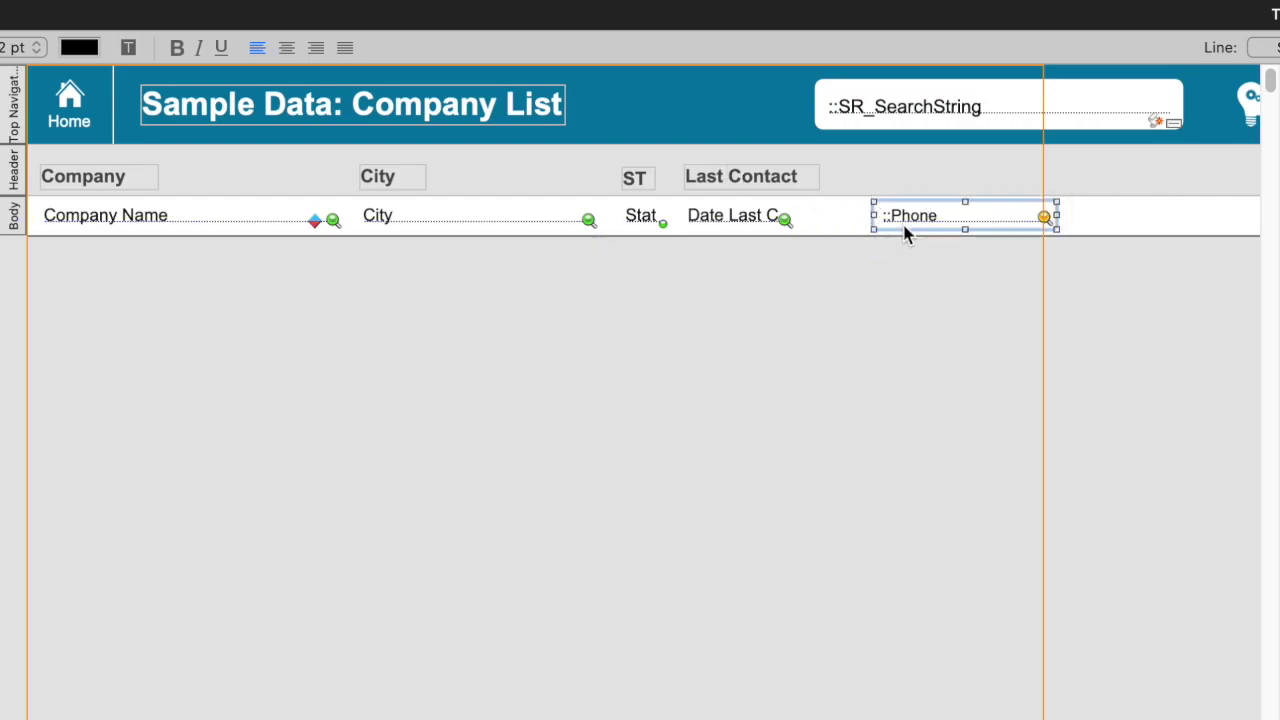
scroll(905, 233, "down", 1)
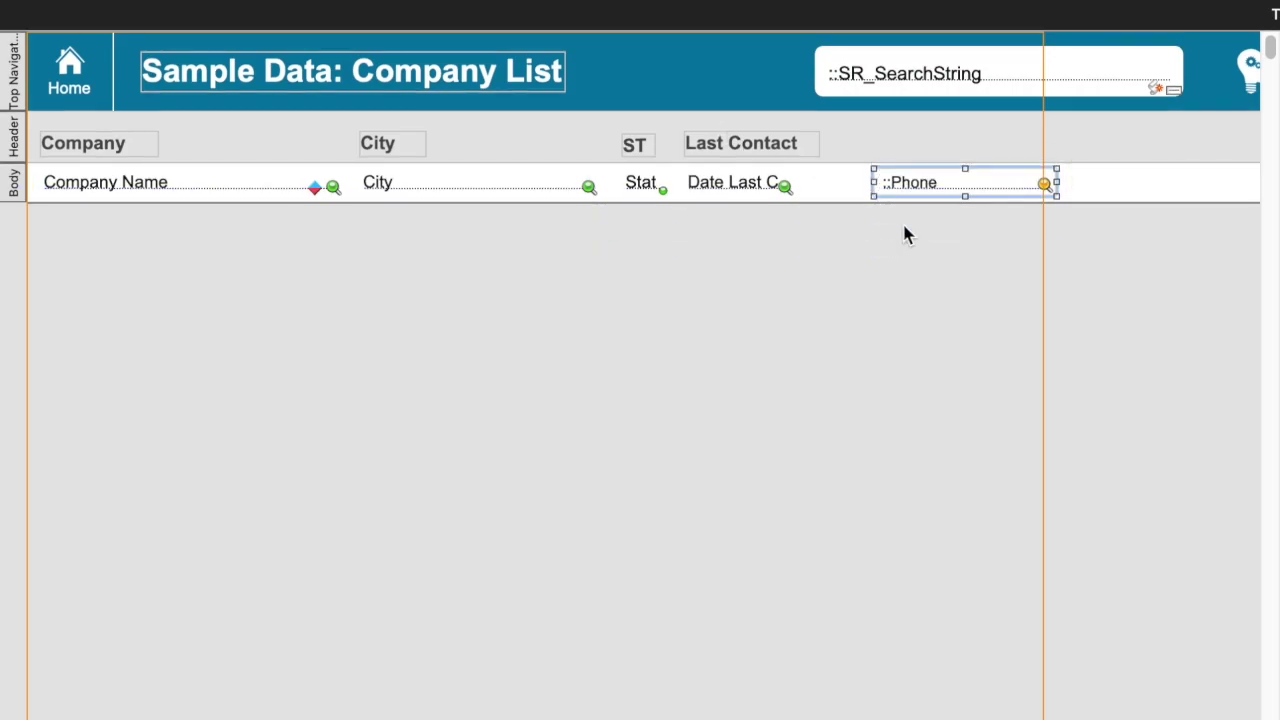
key("ctrl+b")
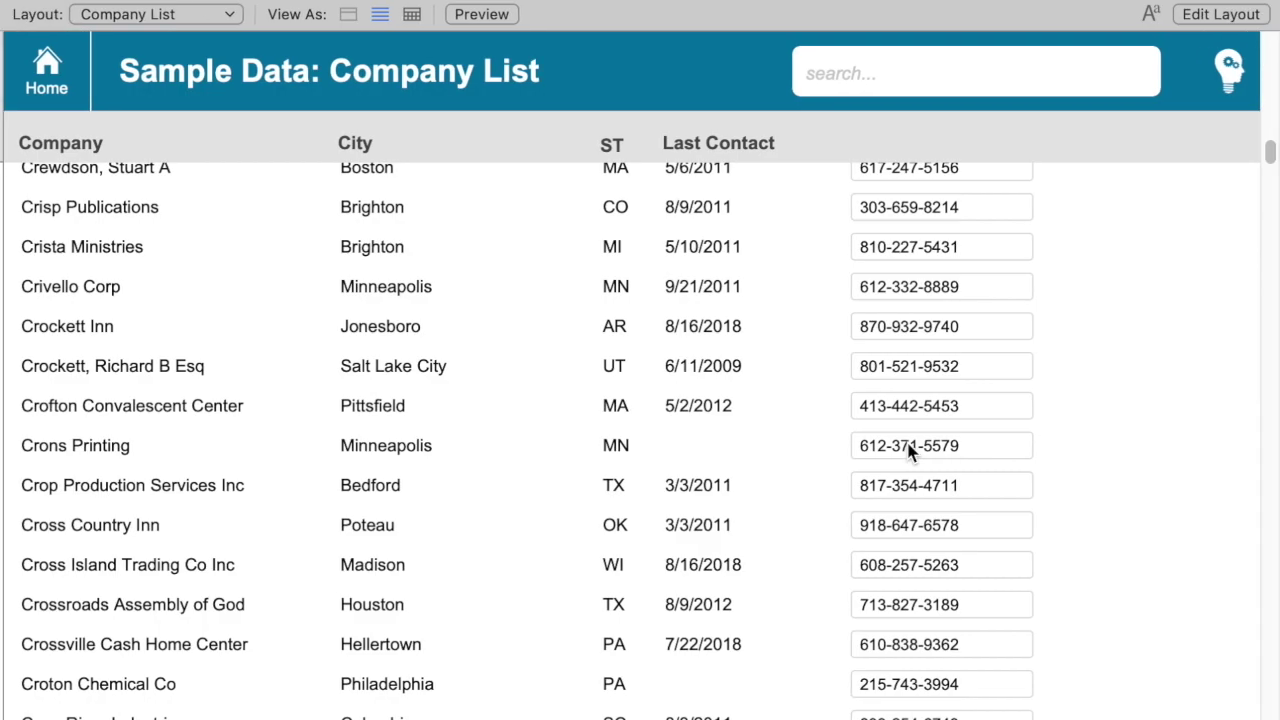
Step: Page down the Company List and open the D B O Office Plys record
left_click(1270, 668)
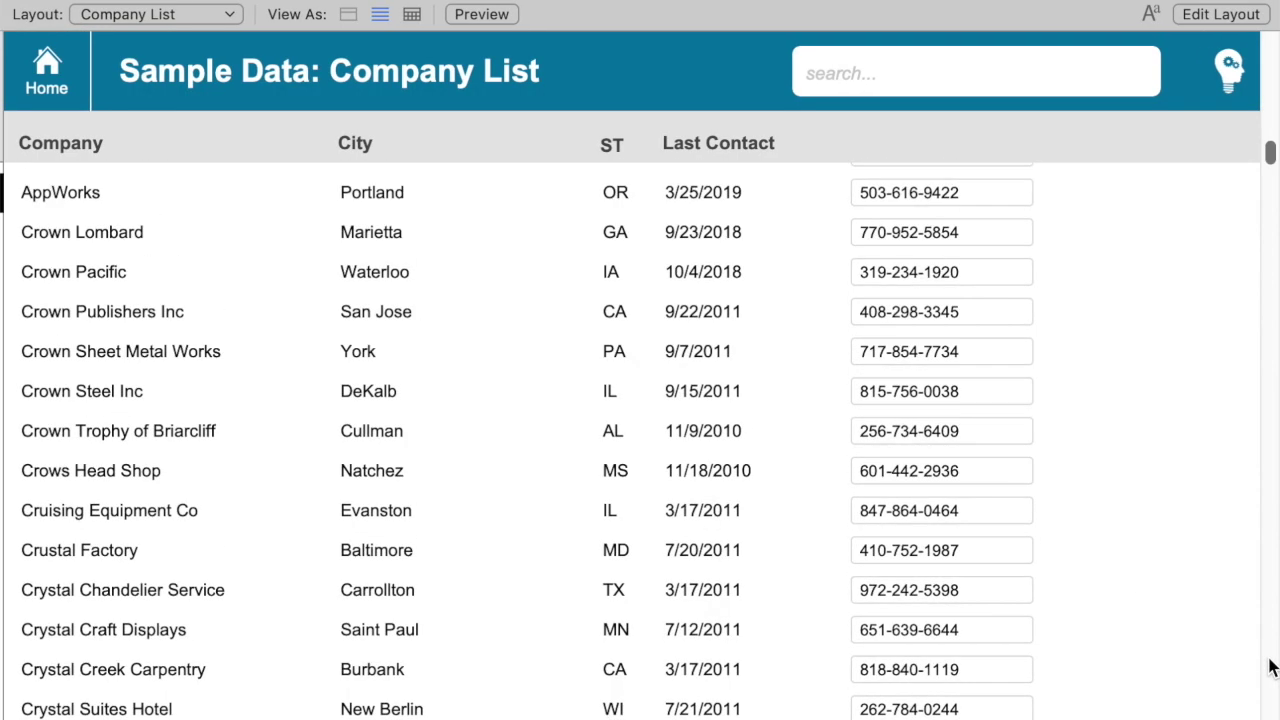
scroll(980, 463, "down", 2)
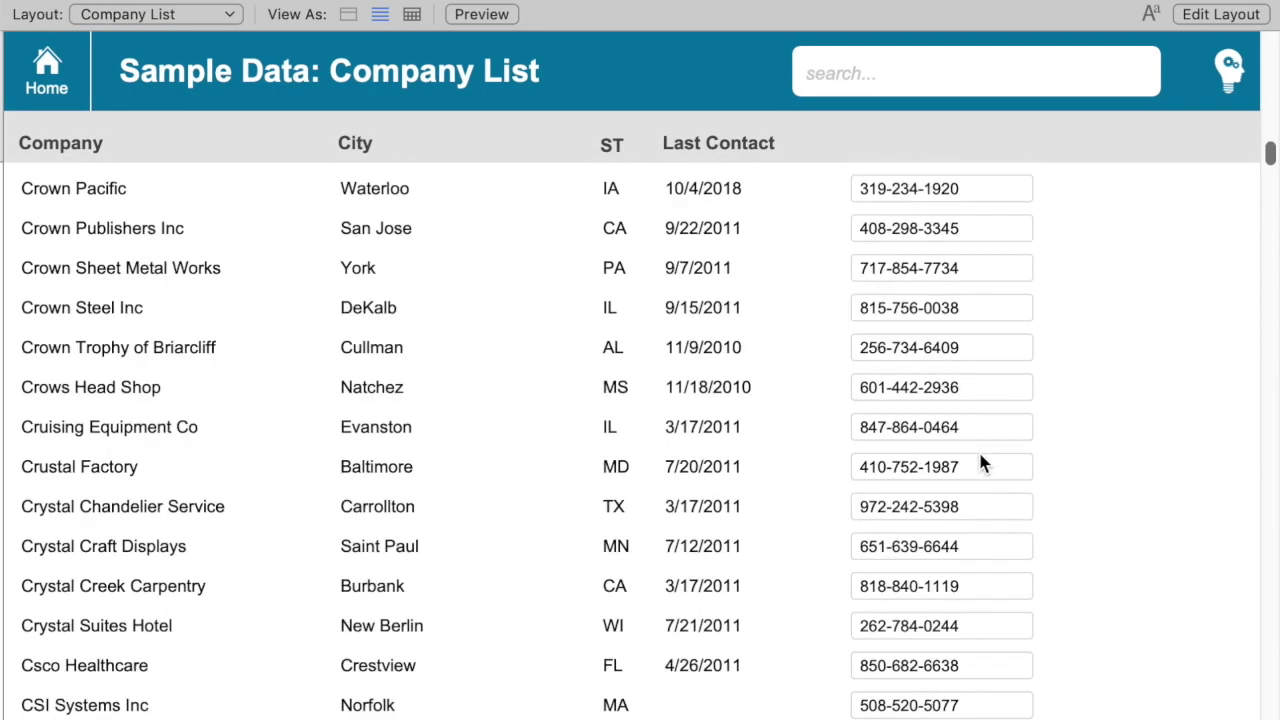
left_click(1272, 690)
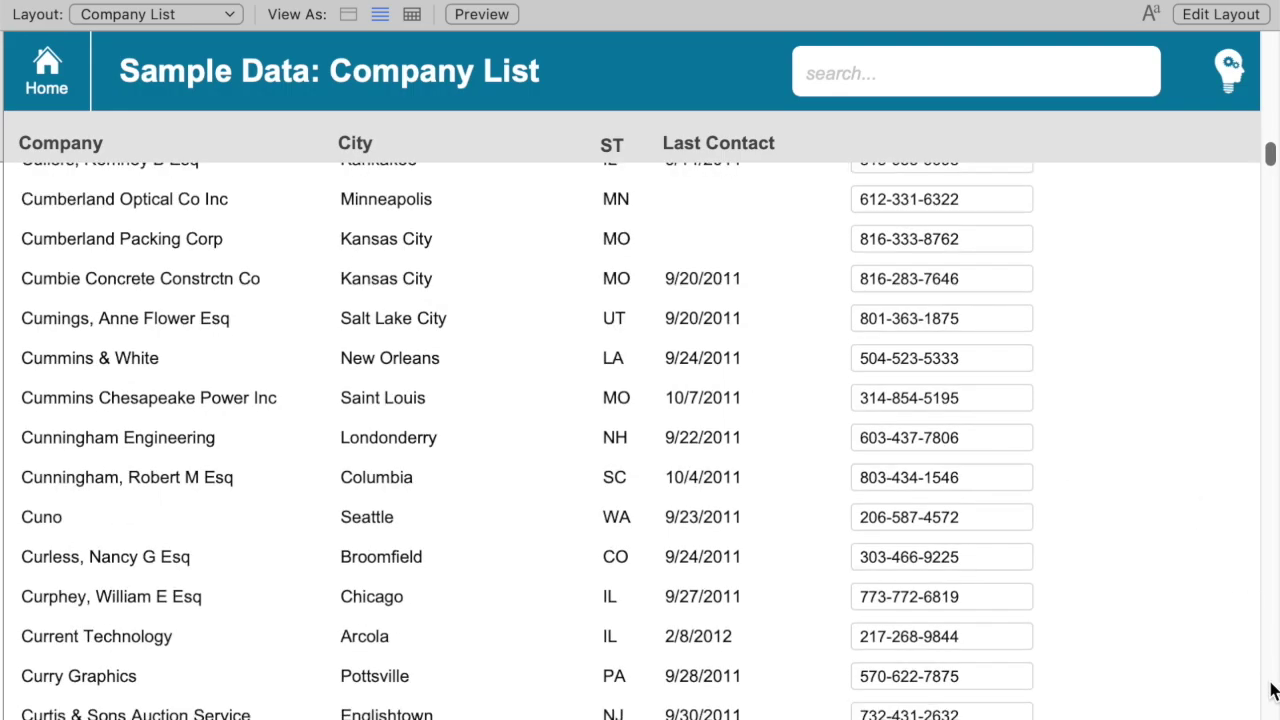
left_click(1272, 690)
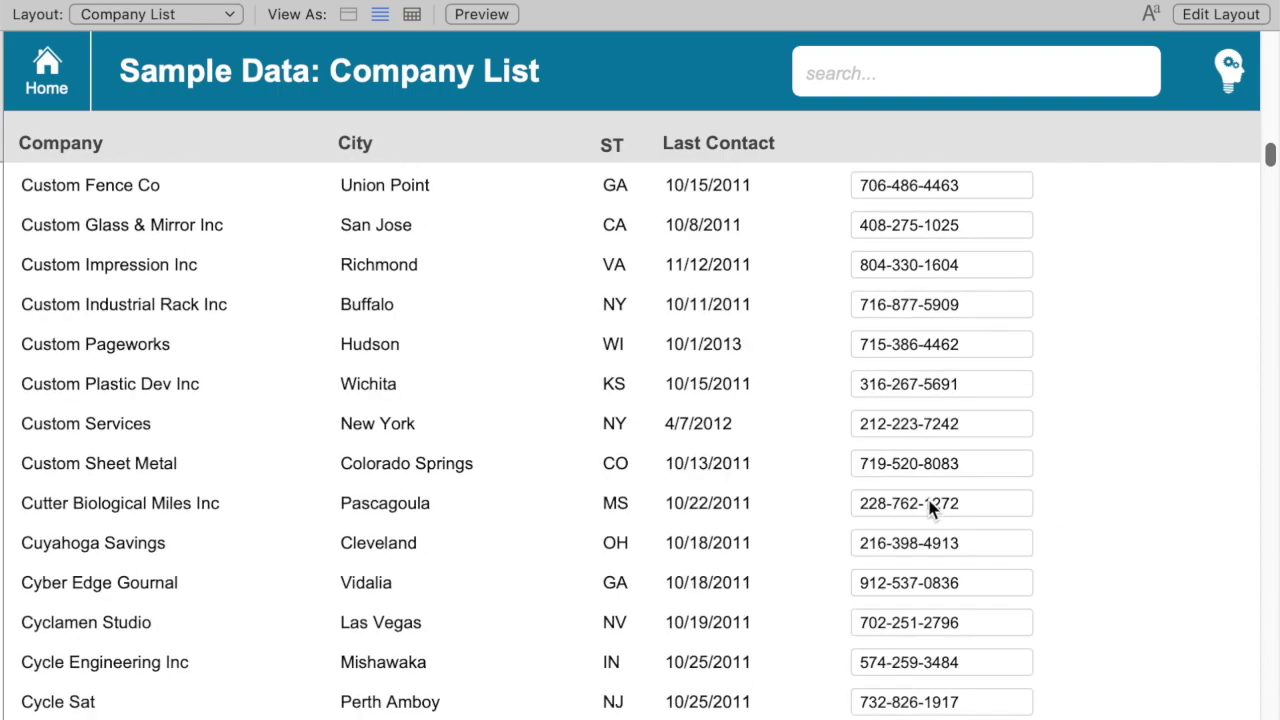
scroll(930, 508, "down", 5)
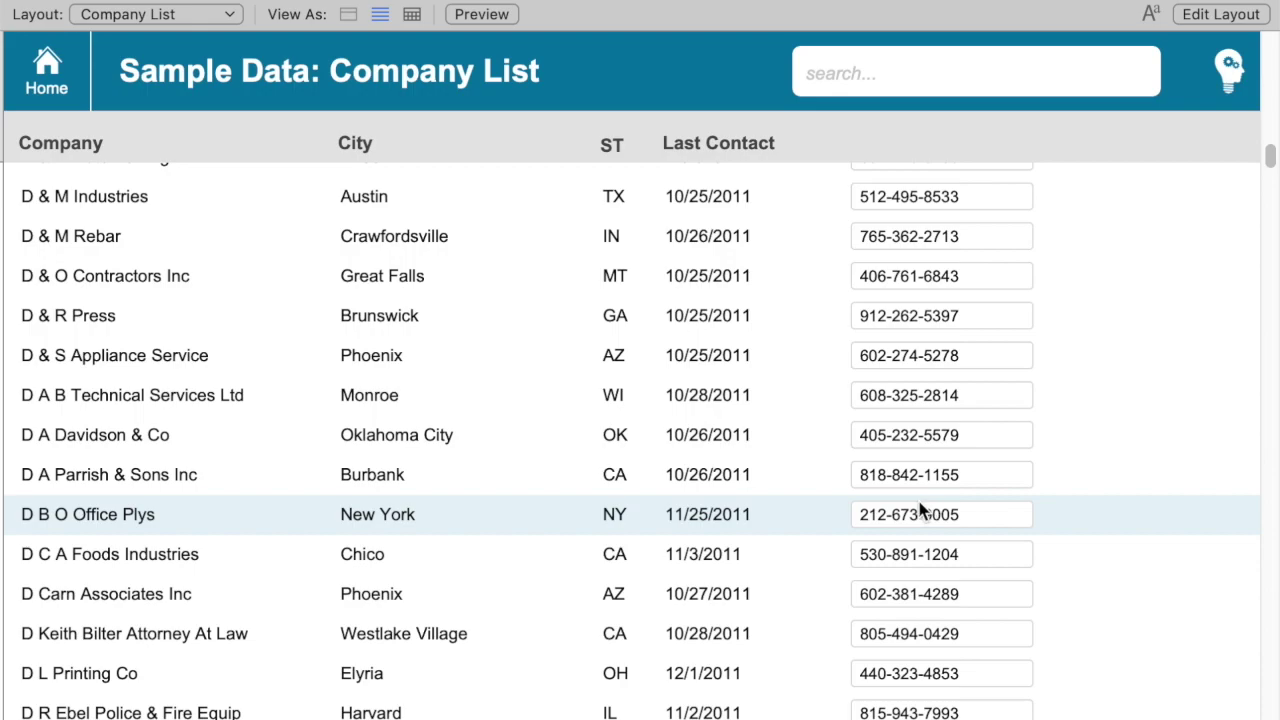
left_click(517, 510)
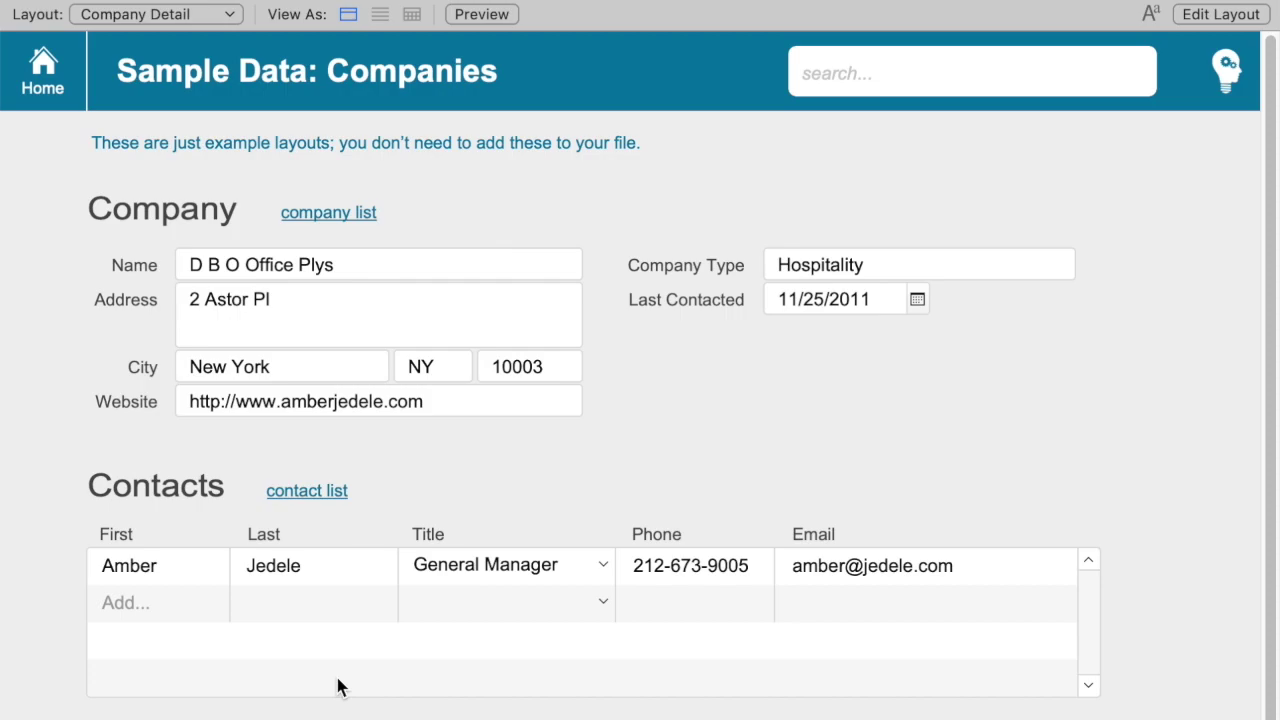
Step: Uncheck Sort records for Company_Person in the Company–Company_Person relationship
key("super+shift+d")
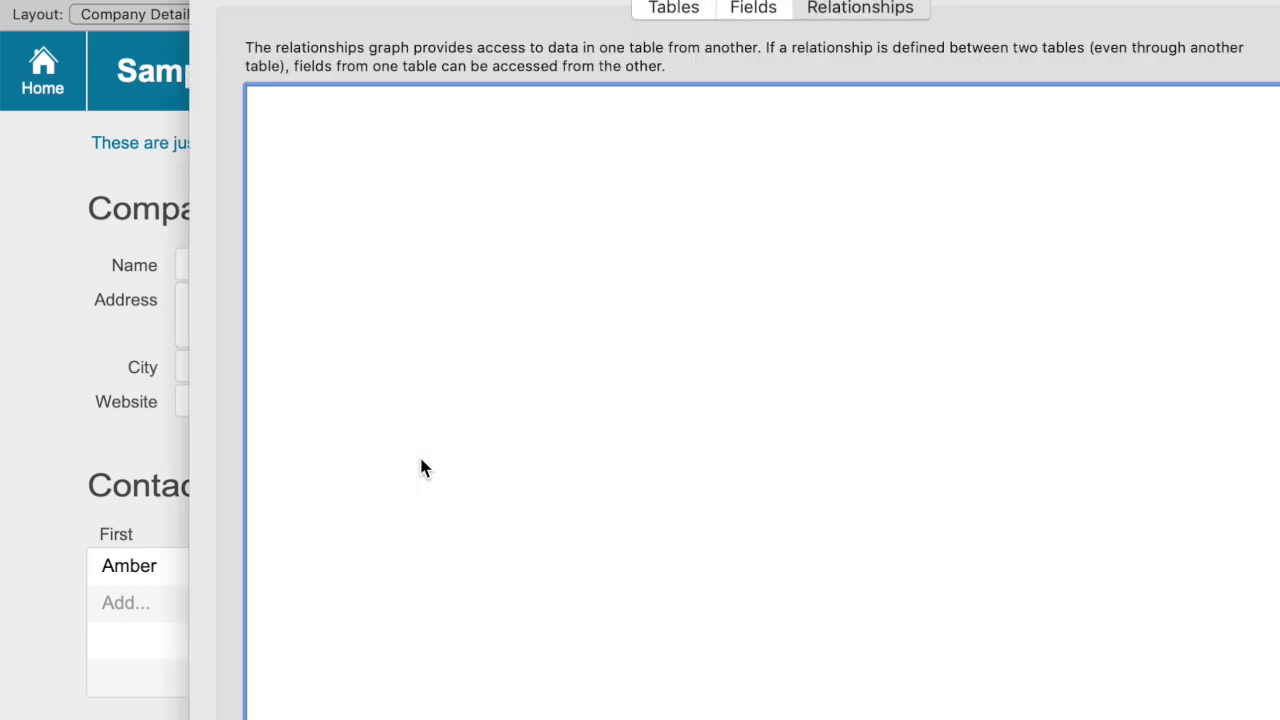
double_click(577, 587)
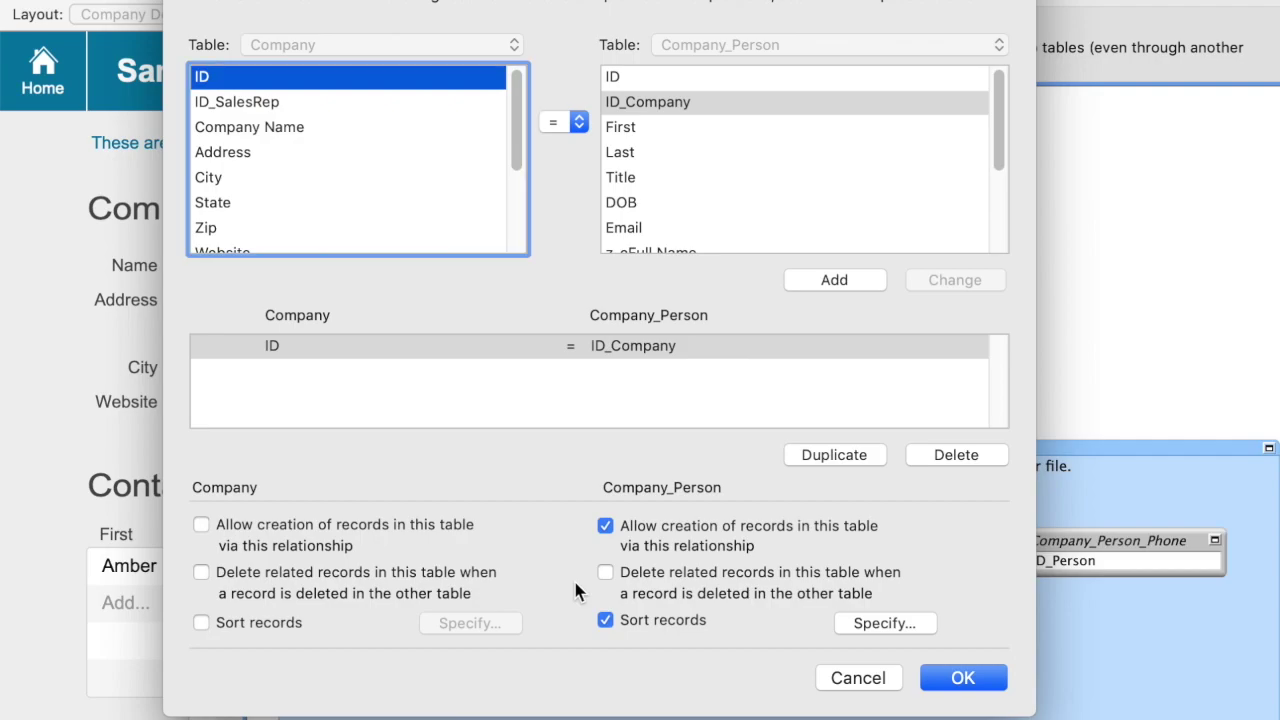
left_click(655, 622)
left_click(935, 677)
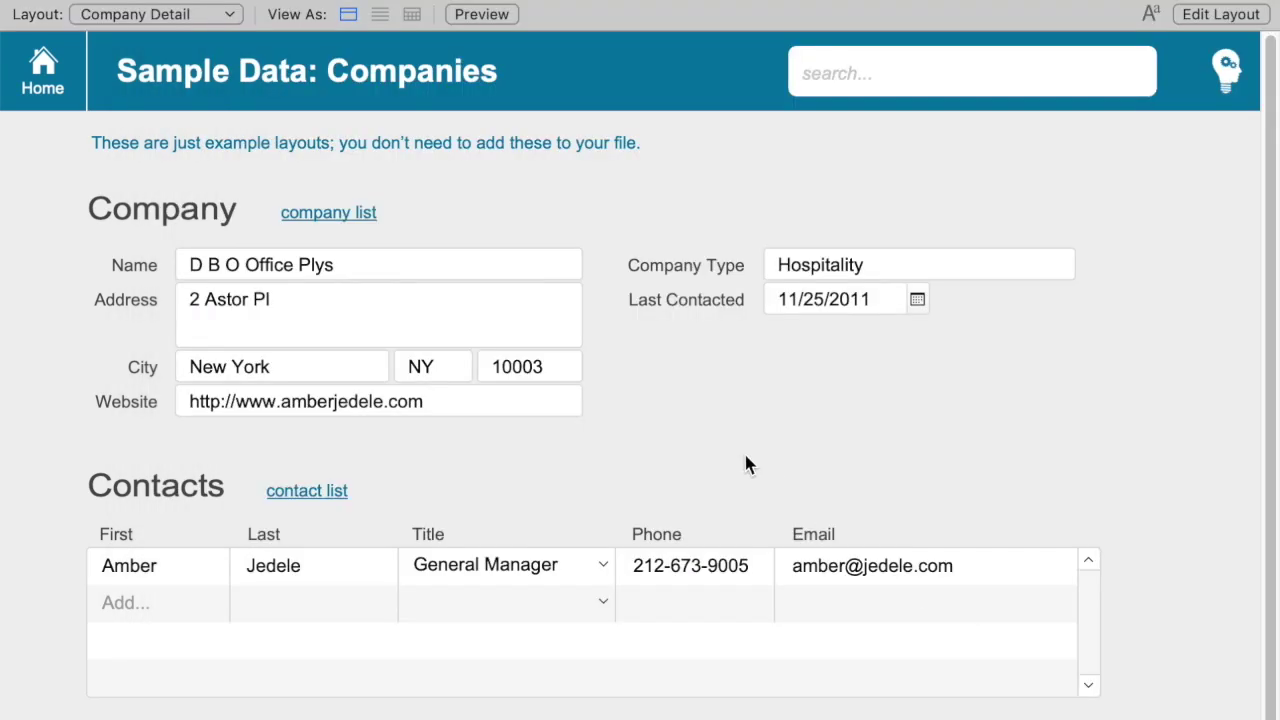
Step: Enable Sort portal records by Last in the Contacts portal setup, then return to browsing
key("ctrl+l")
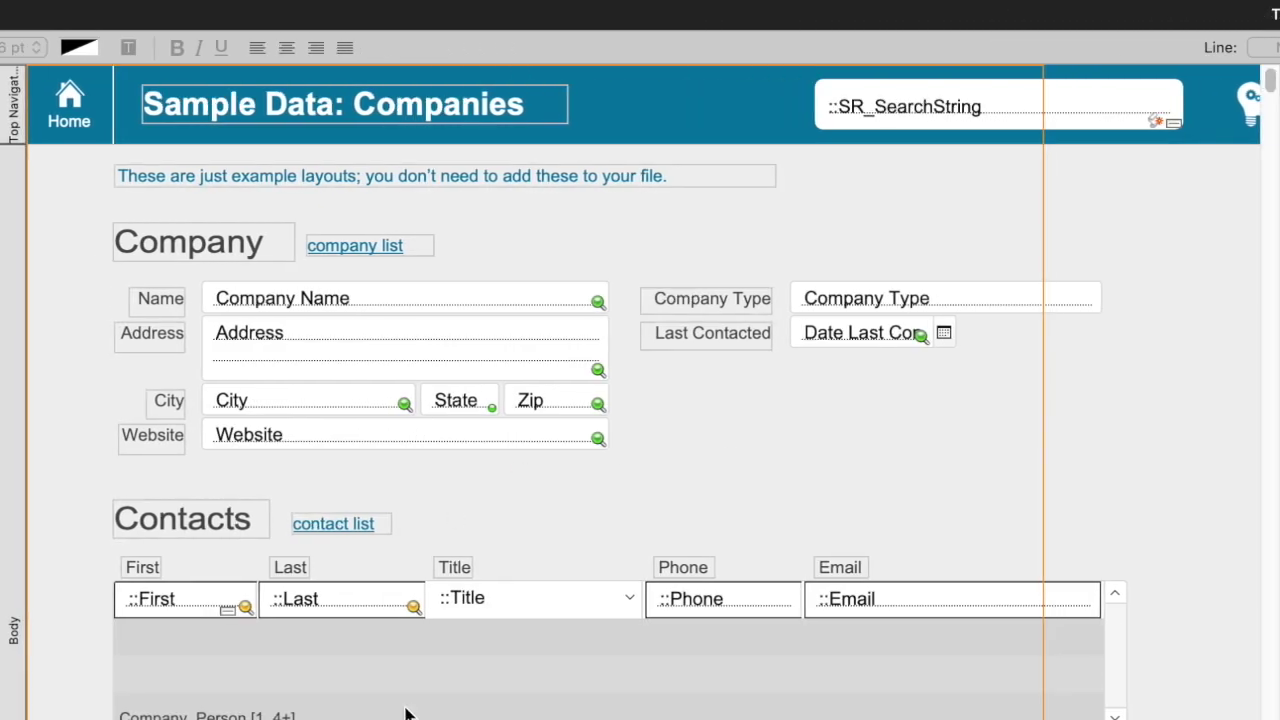
left_click(405, 703)
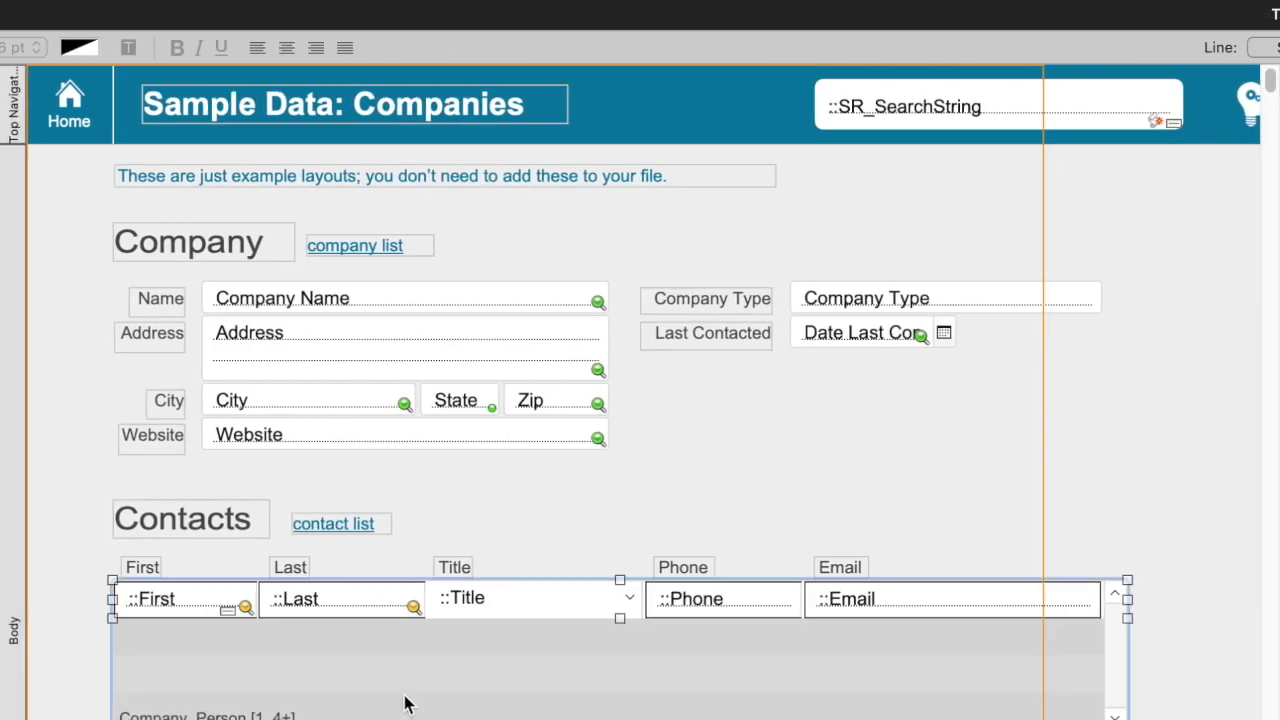
left_click(405, 703)
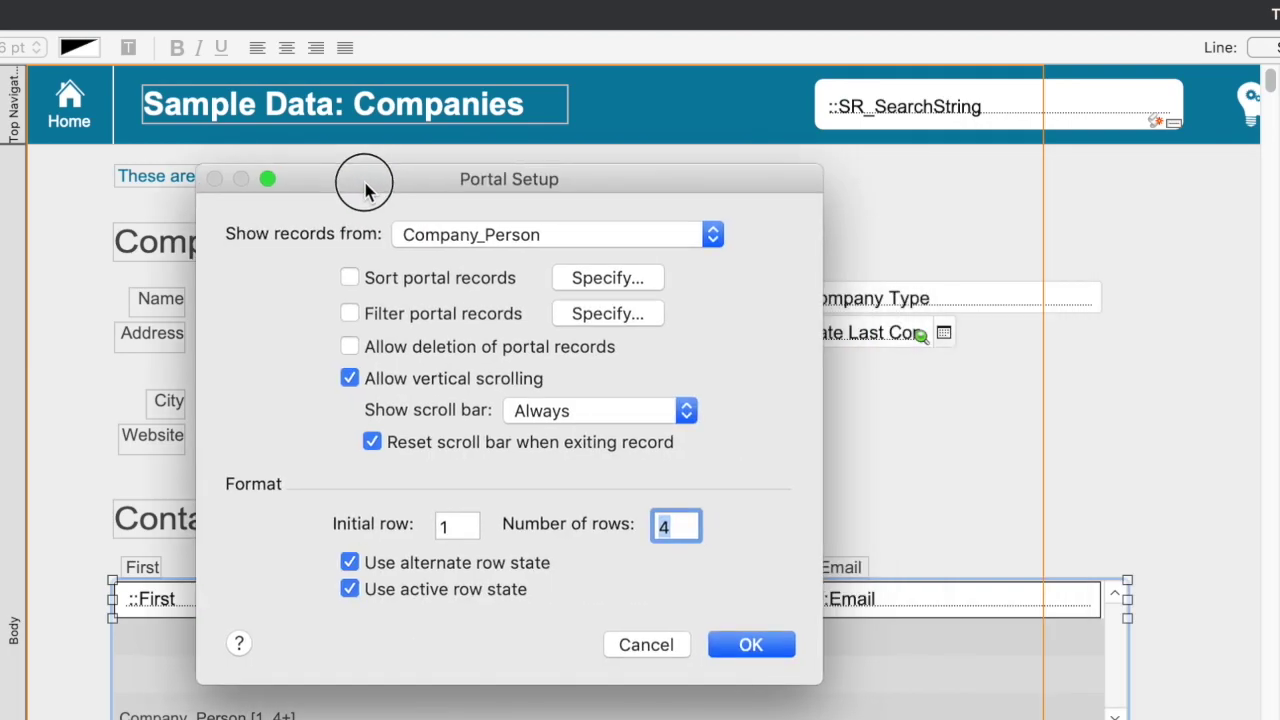
left_click_drag(380, 200, 433, 184)
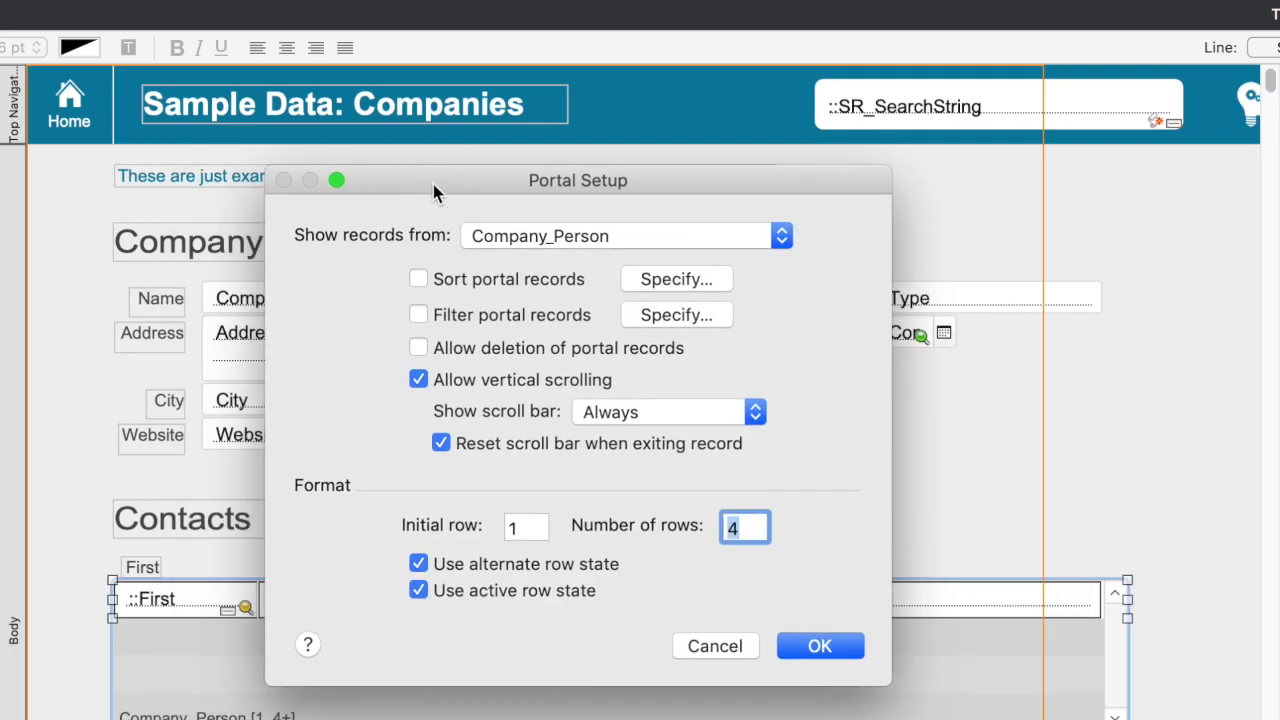
left_click(495, 288)
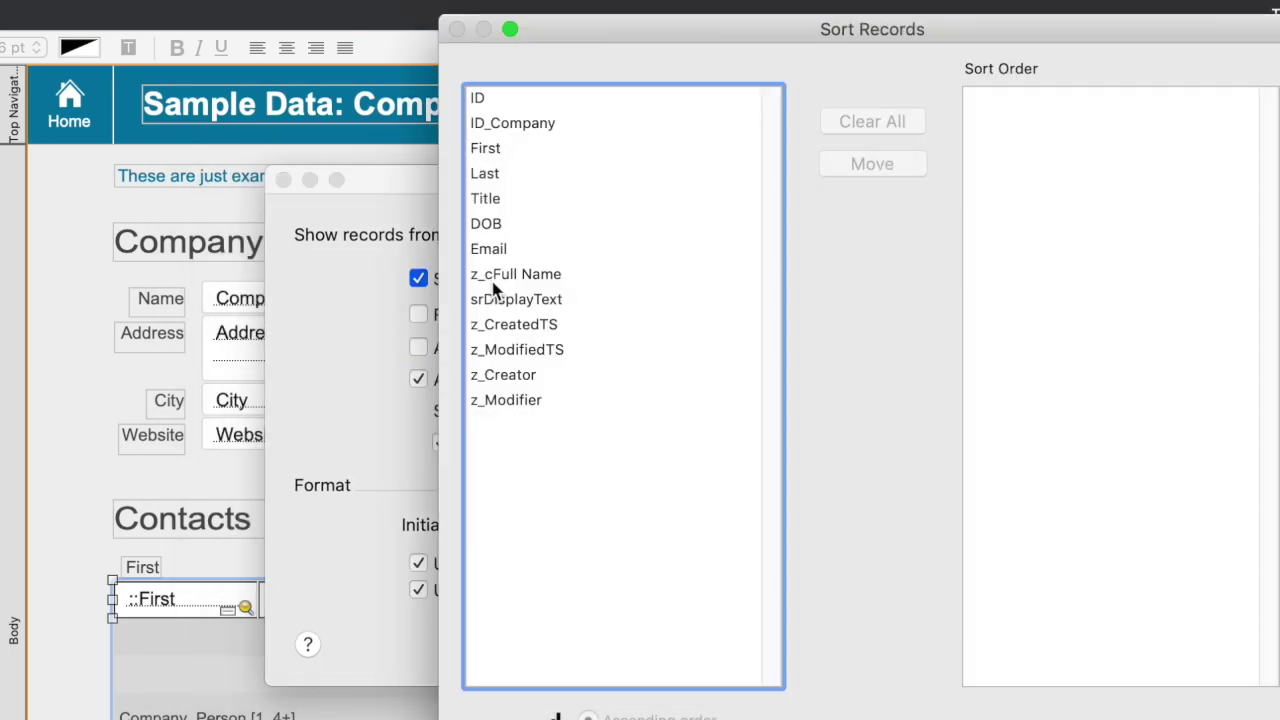
left_click_drag(543, 11, 448, 0)
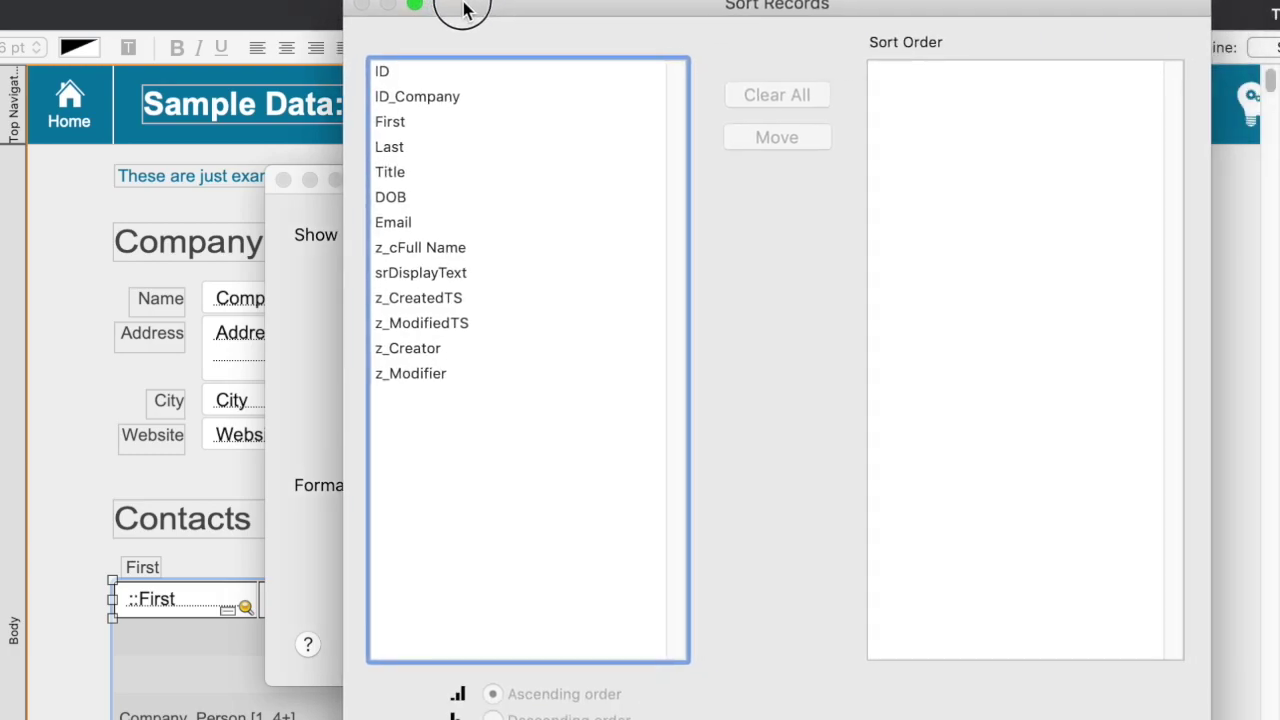
left_click(412, 122)
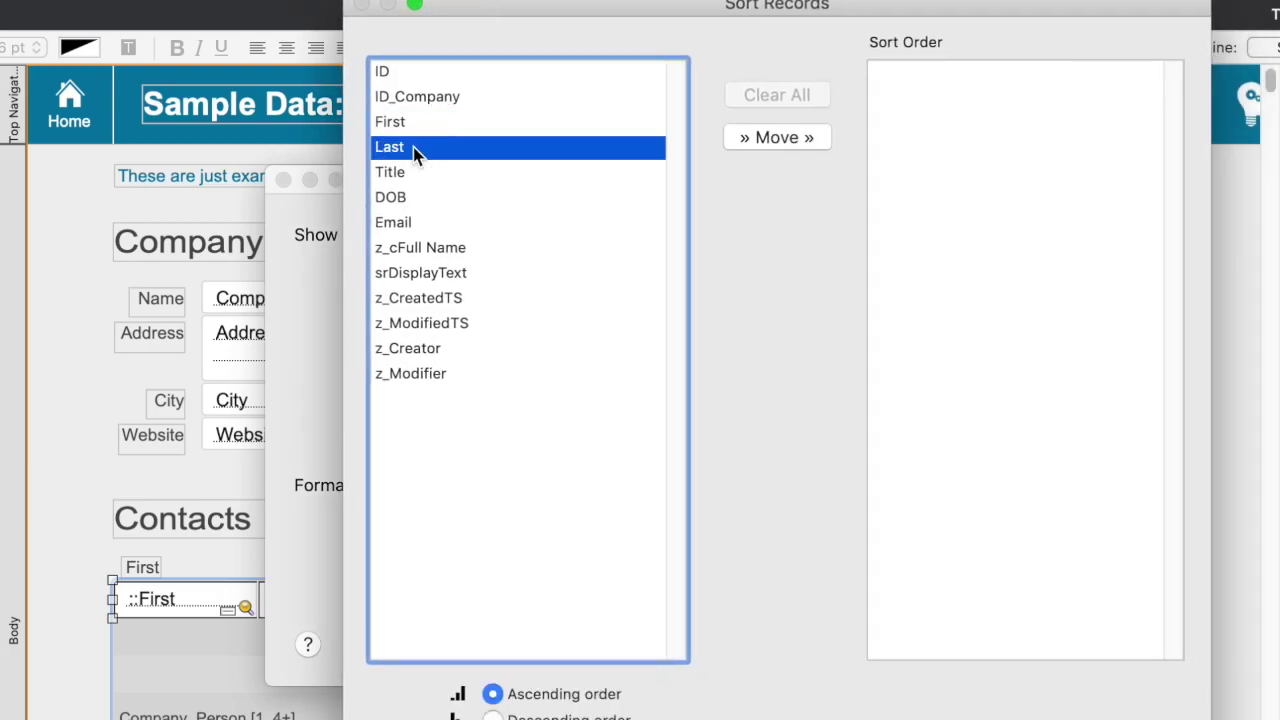
double_click(414, 146)
key("Return")
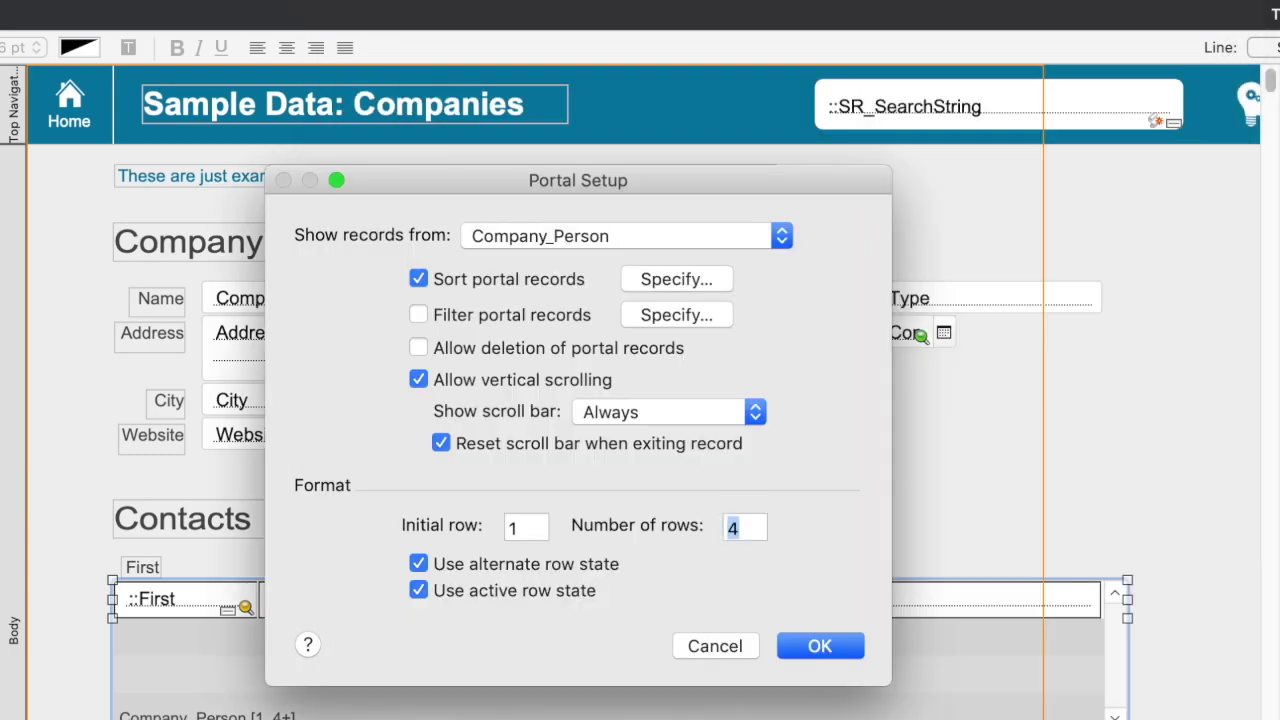
left_click(798, 636)
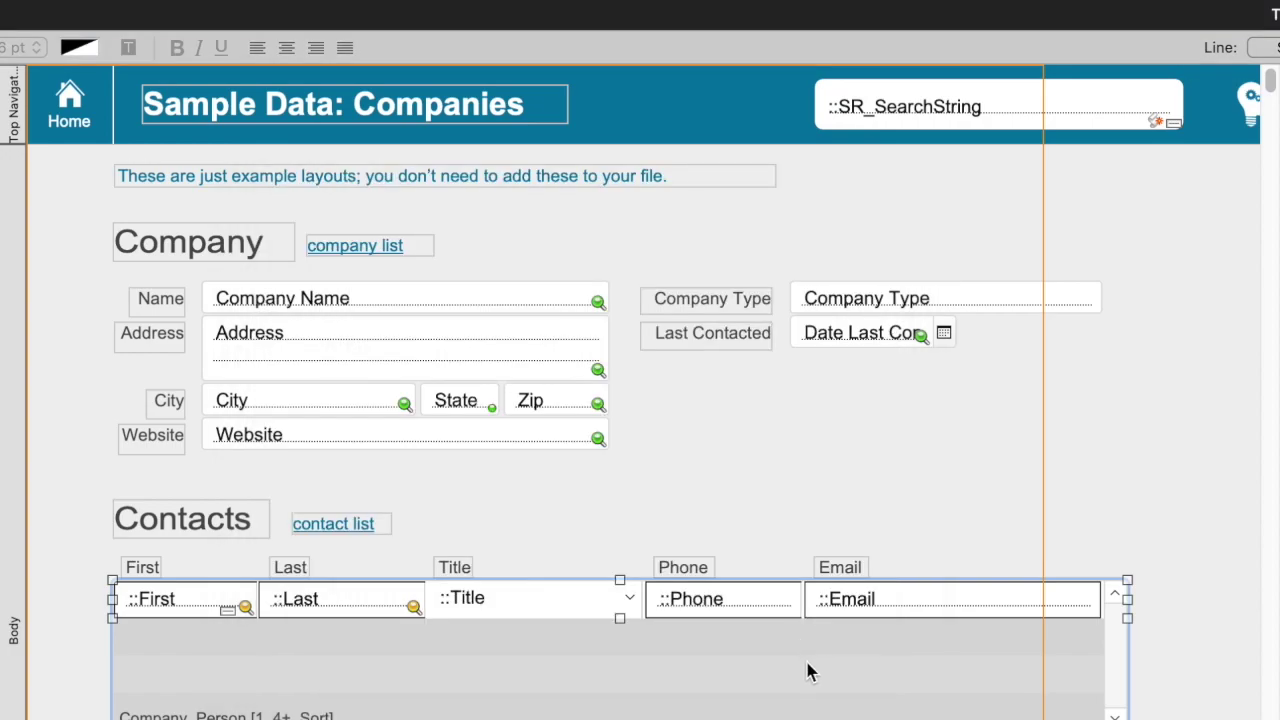
key("ctrl+b")
Step: Find companies whose Name matches 'appw', then switch to the Company List
key("ctrl+f")
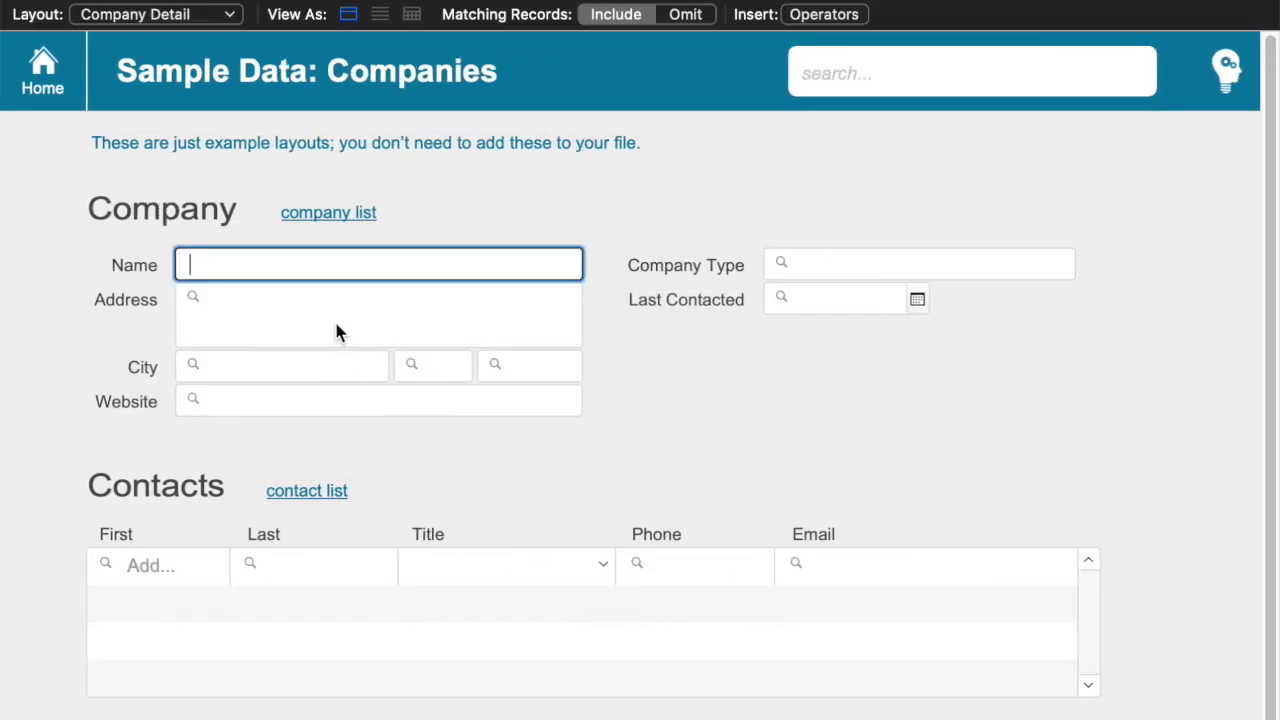
type("appw")
key("Tab")
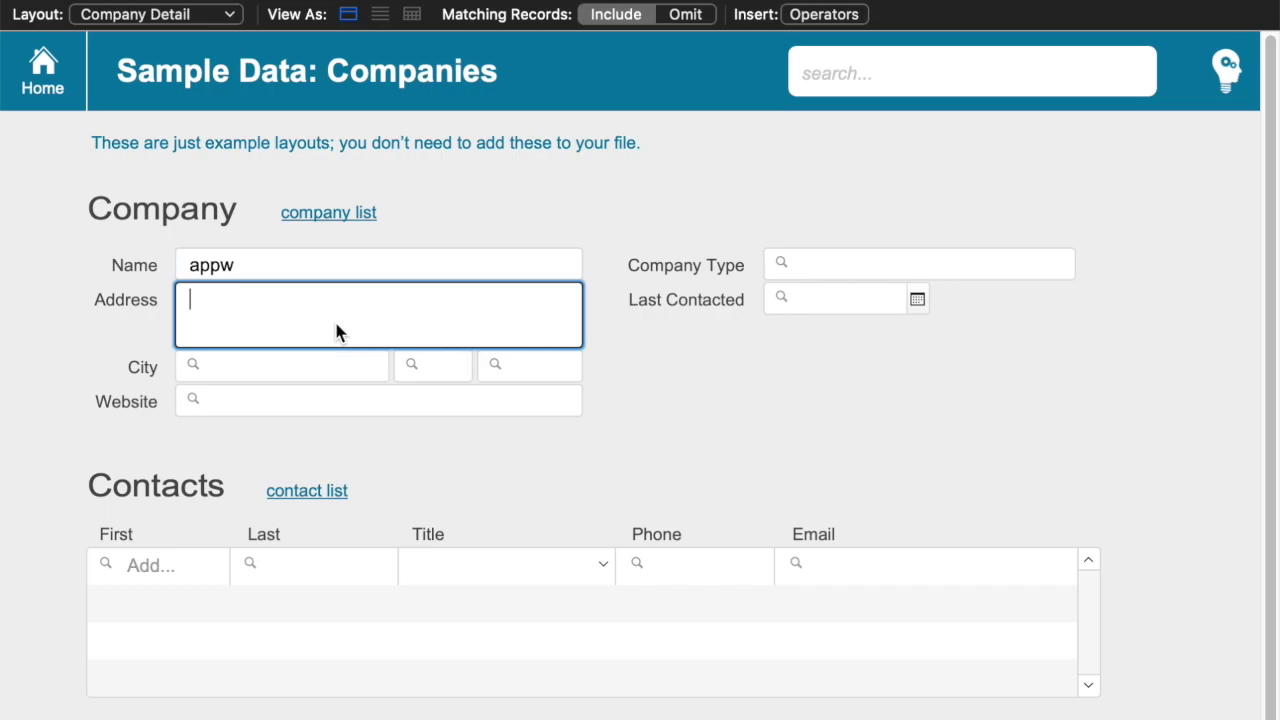
key("Return")
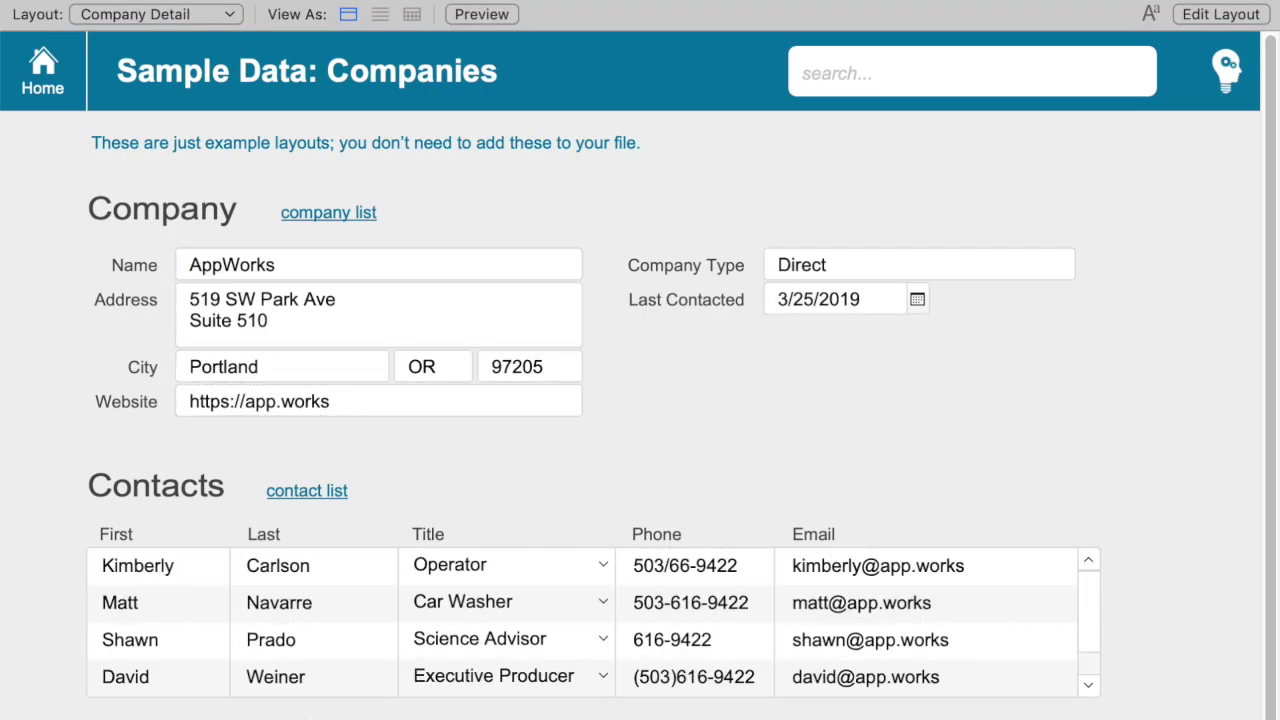
left_click(328, 216)
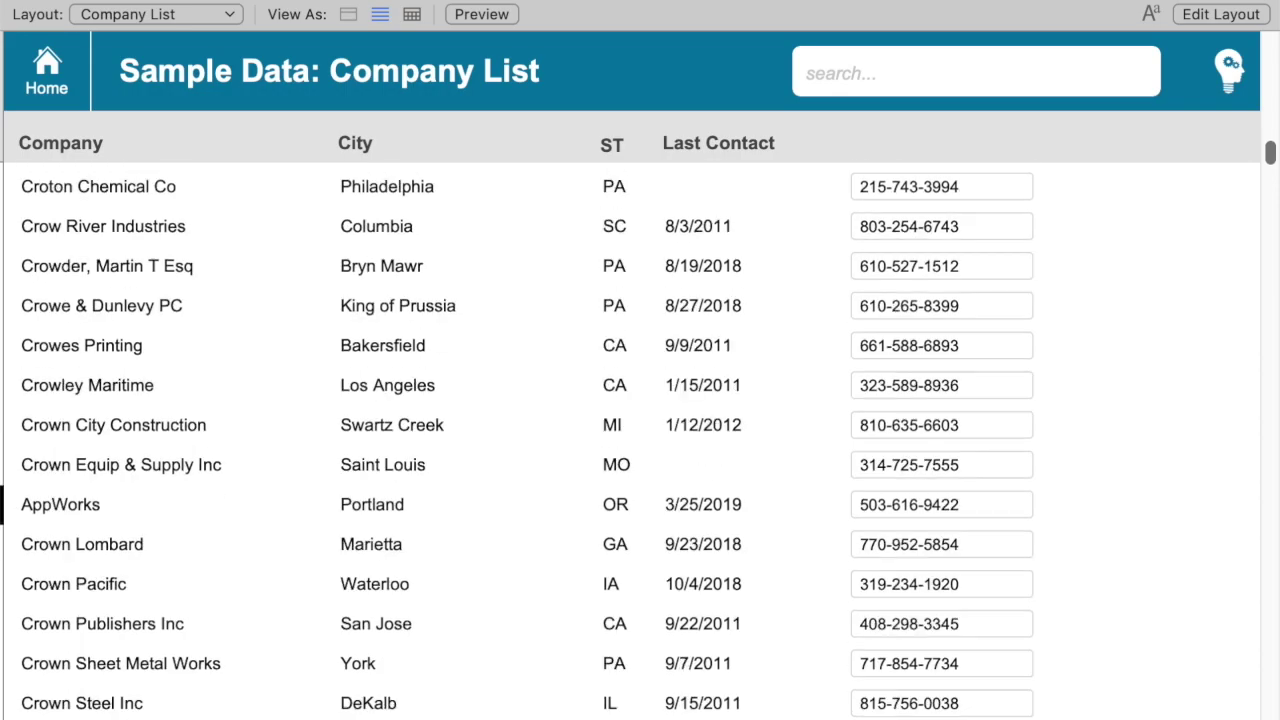
Step: Scroll down through the Company List
scroll(640, 440, "down", 5)
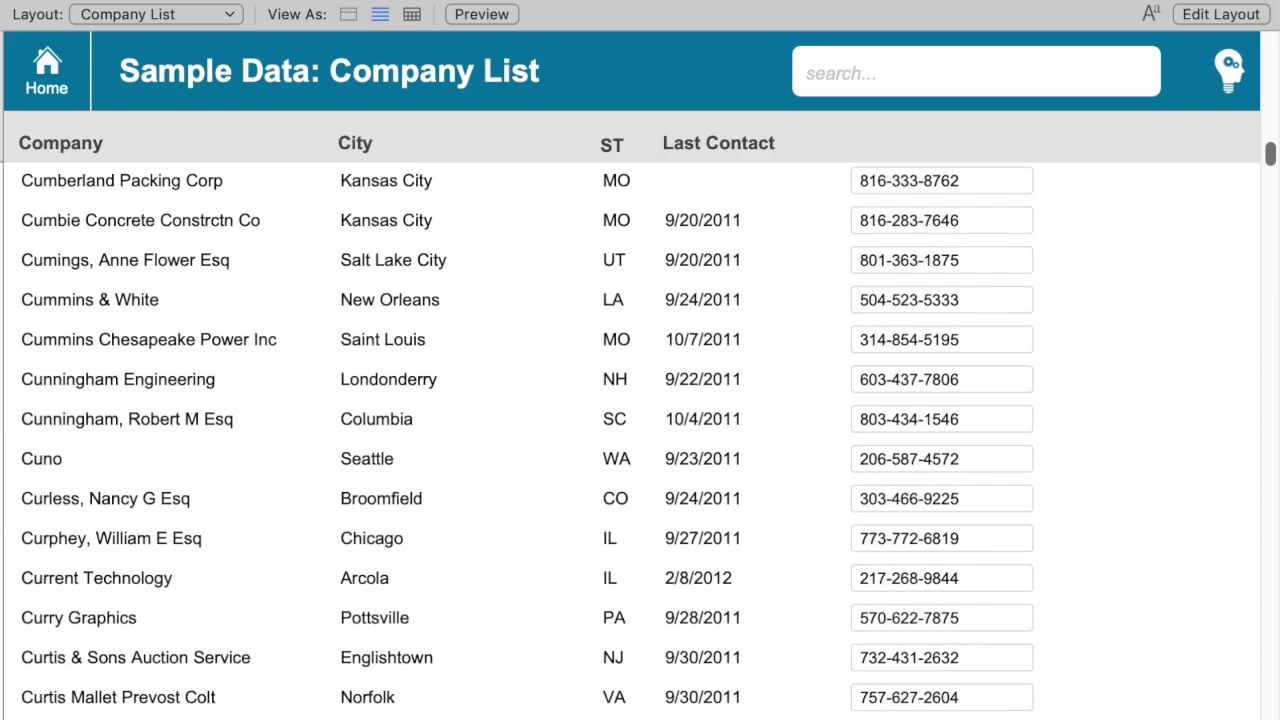
scroll(640, 440, "down", 8)
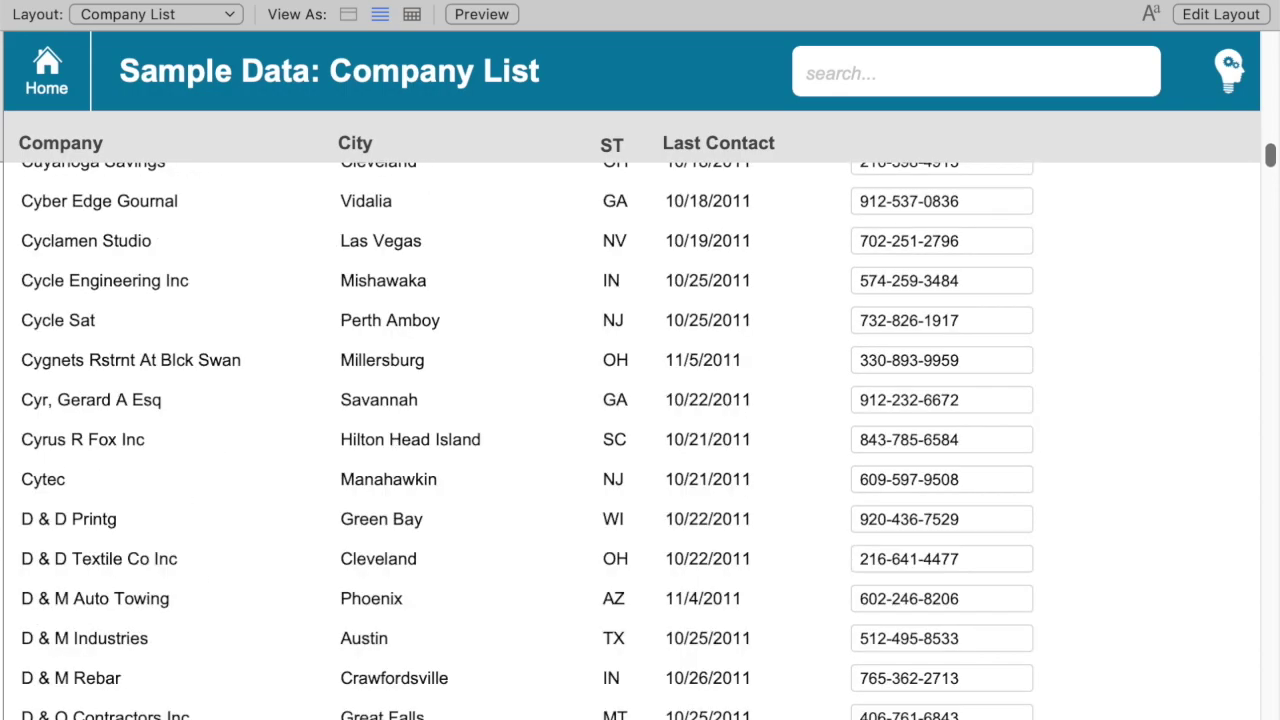
scroll(640, 440, "down", 5)
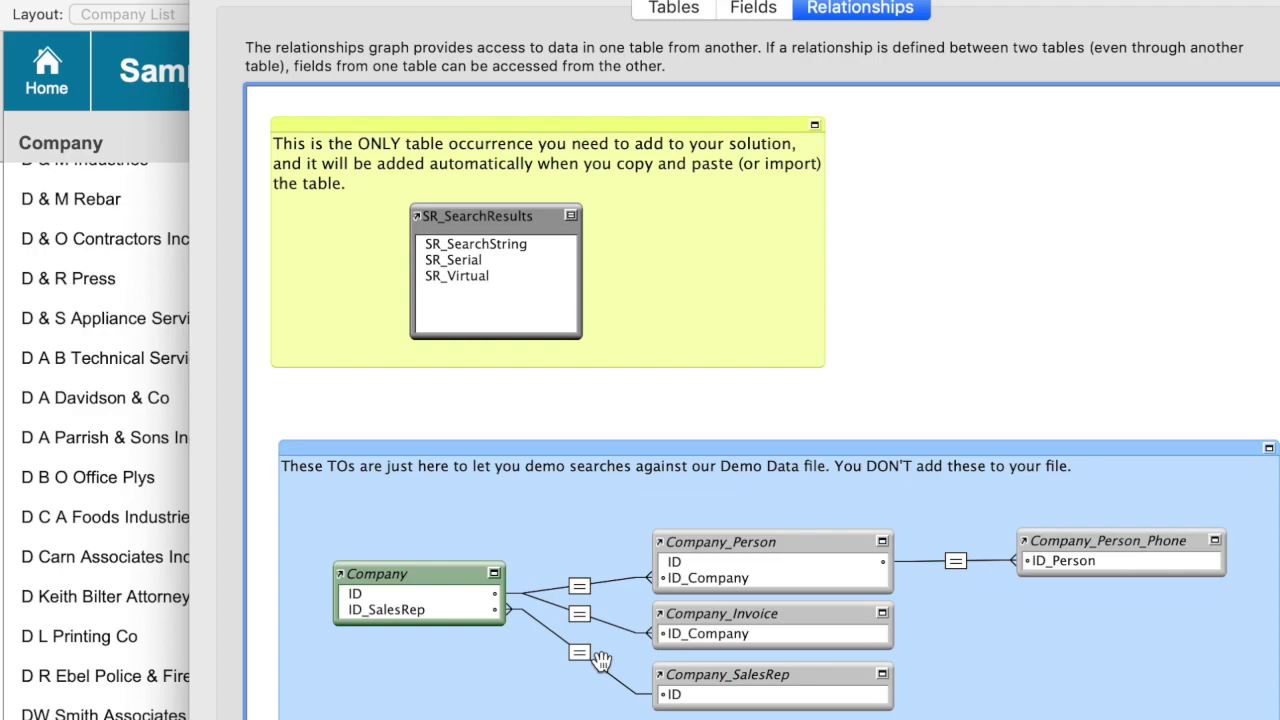
Step: Open the Edit Relationship dialog for the Company–Company_Person relationship
left_click(581, 587)
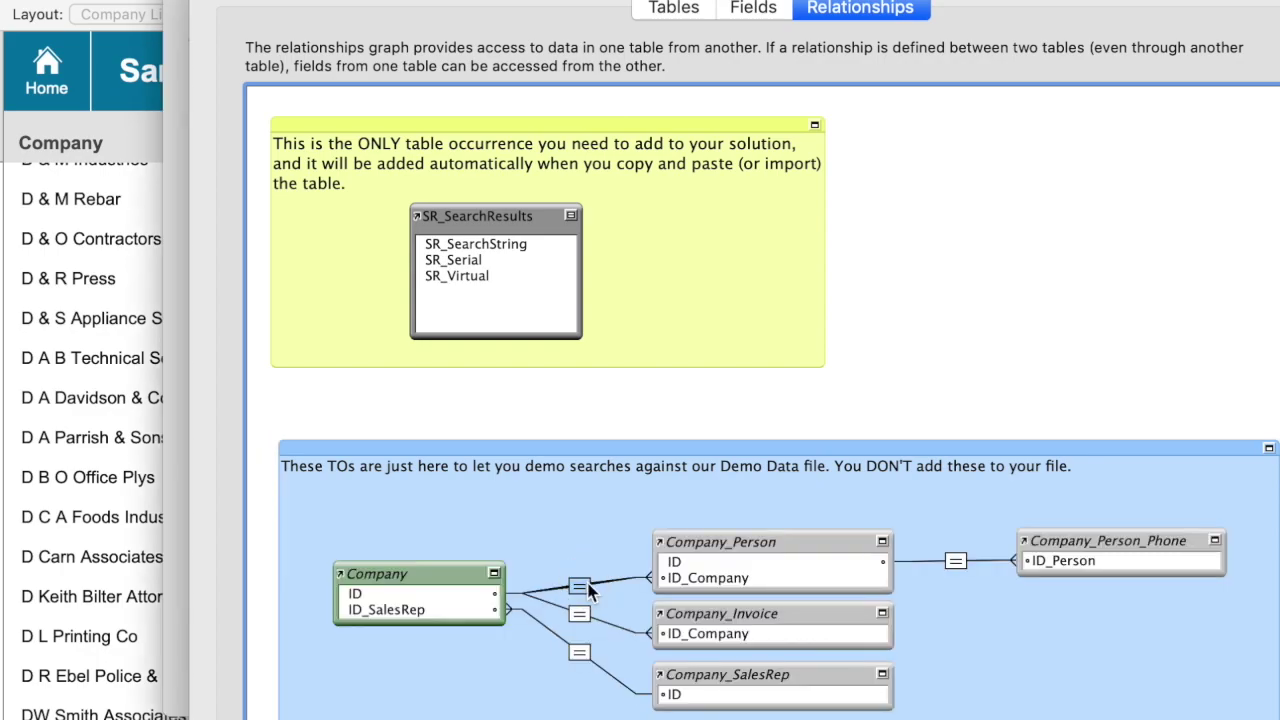
double_click(586, 591)
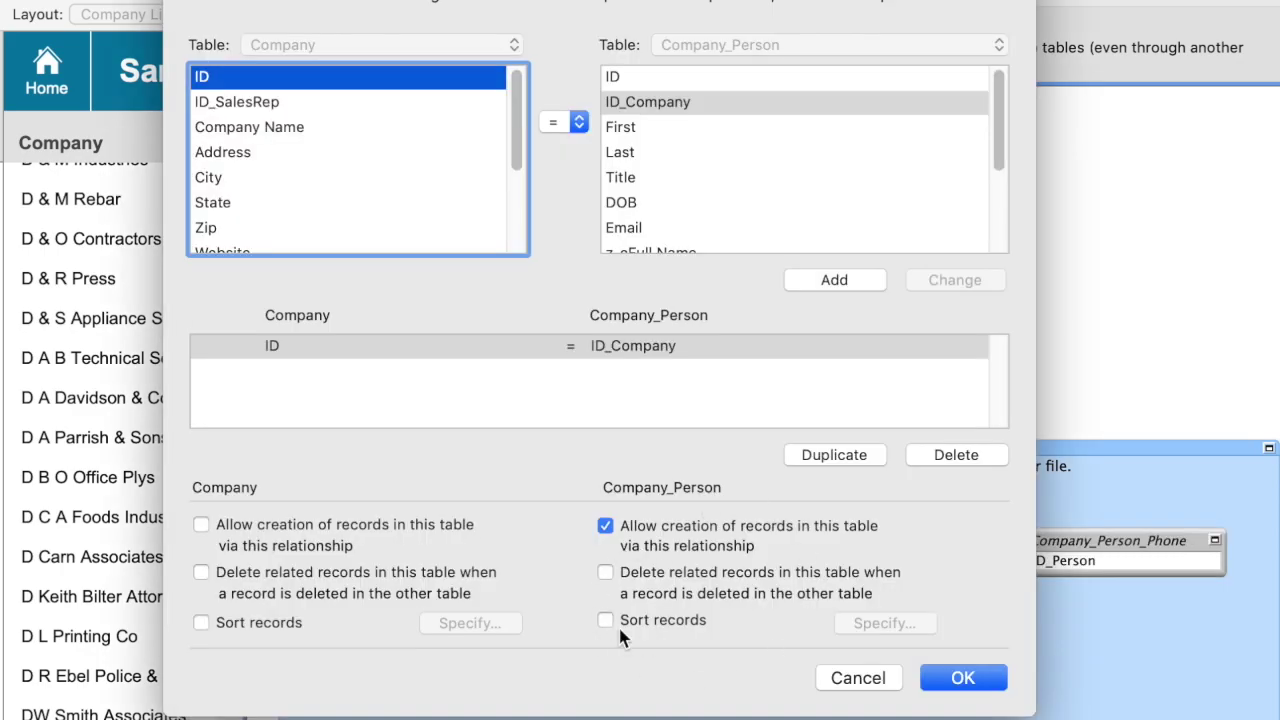